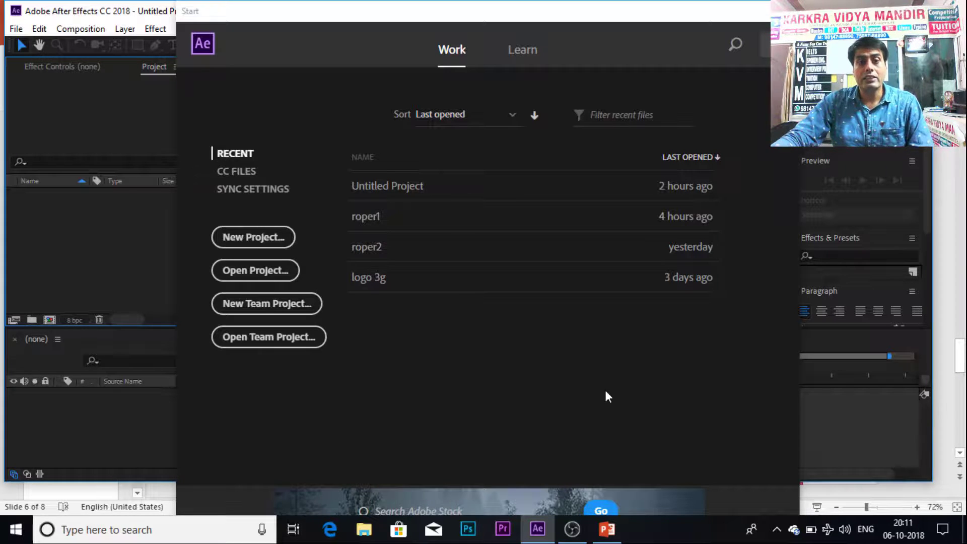
Create a new project with a 1920×1080, 20-second Comp 1 on a 040506 background.
{"action": "left_click", "coordinate": [257, 242]}
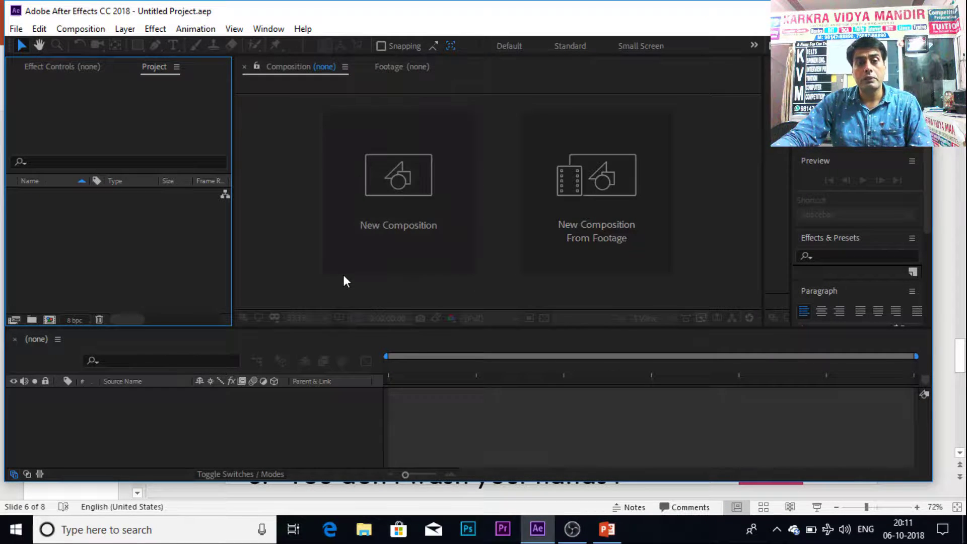
{"action": "left_click", "coordinate": [348, 264]}
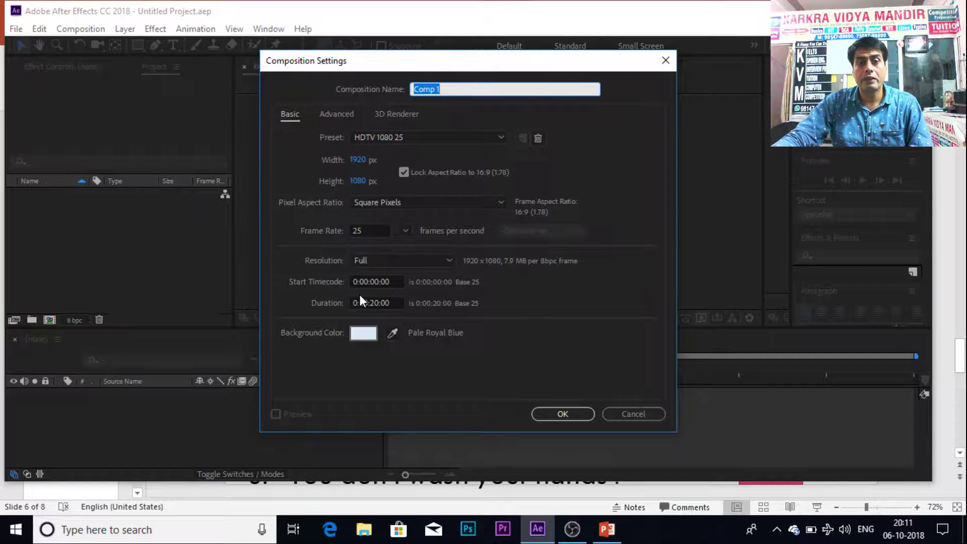
{"action": "left_click", "coordinate": [369, 335]}
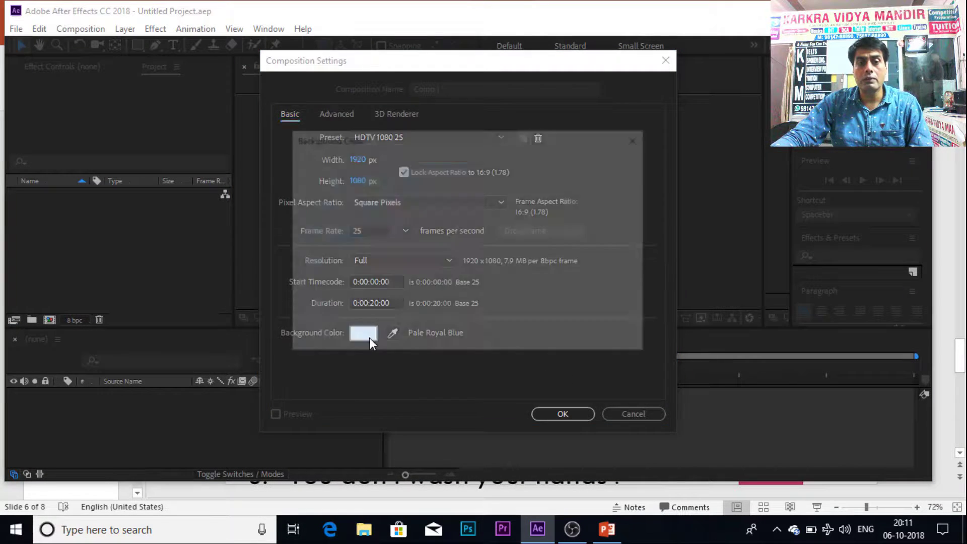
{"action": "left_click", "coordinate": [361, 337]}
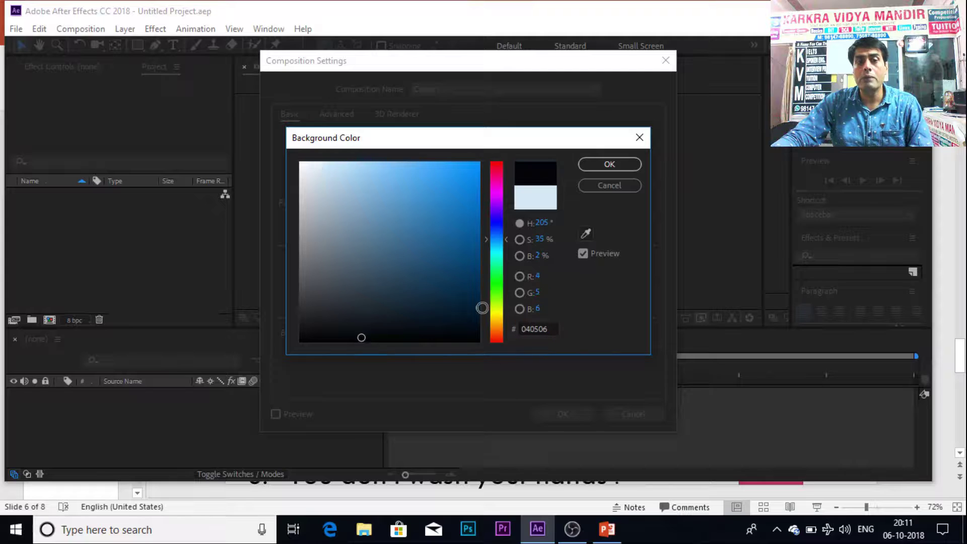
{"action": "left_click", "coordinate": [607, 164]}
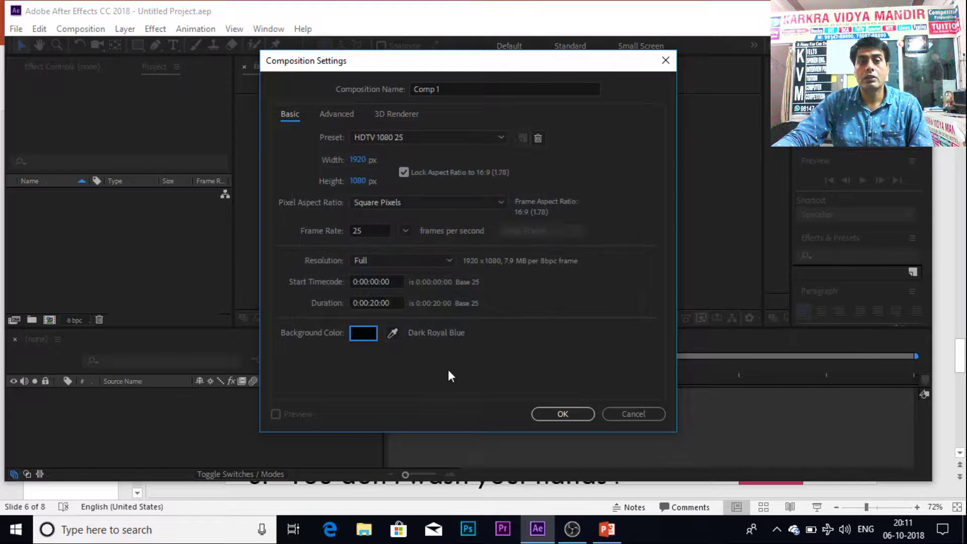
{"action": "left_click", "coordinate": [564, 412]}
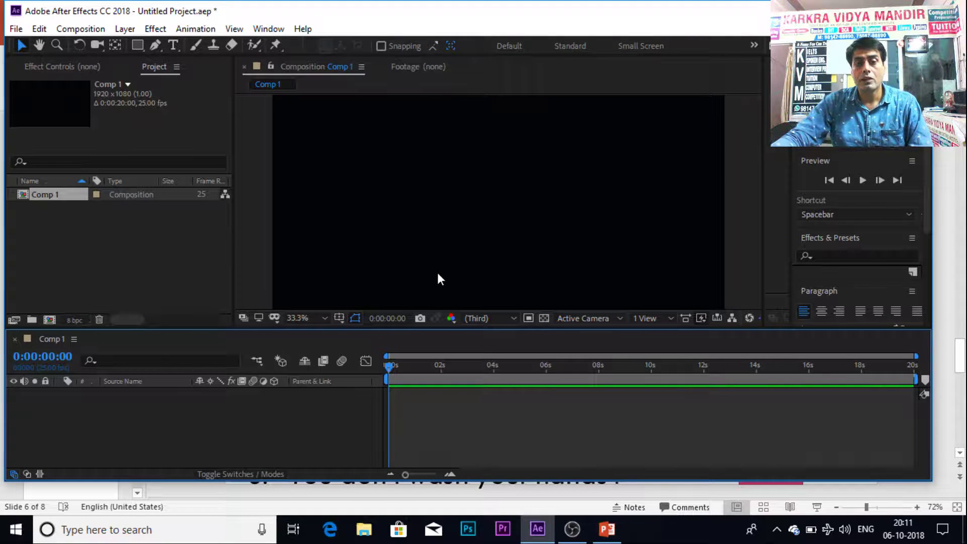
Add a new text layer in Comp 1 that reads 'Kvmedutech'.
{"action": "left_click", "coordinate": [176, 45]}
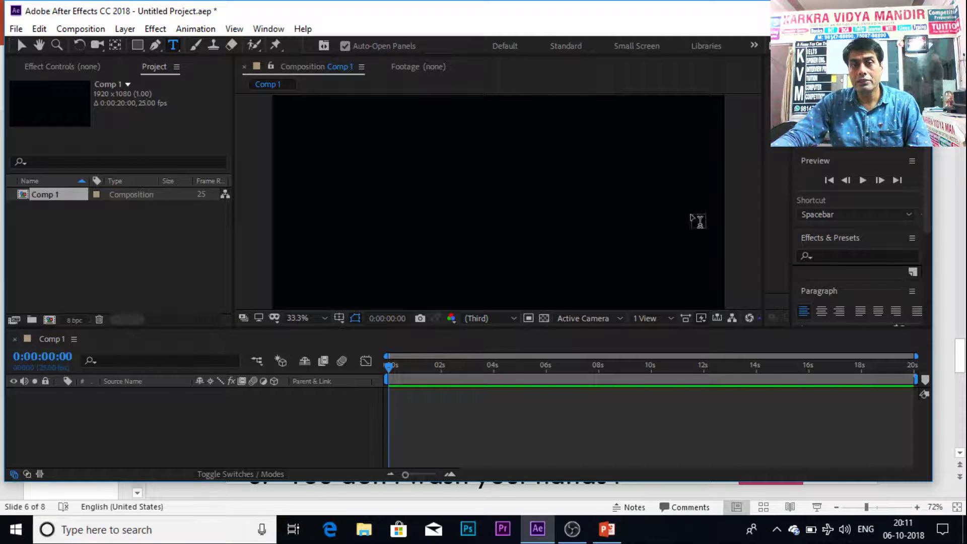
{"action": "key", "text": "ctrl+alt+shift+t"}
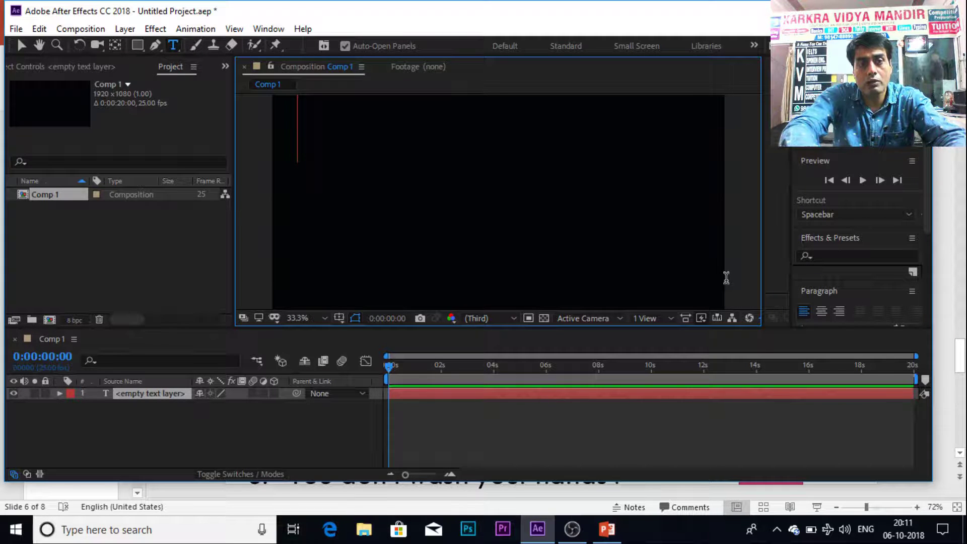
{"action": "type", "text": "K"}
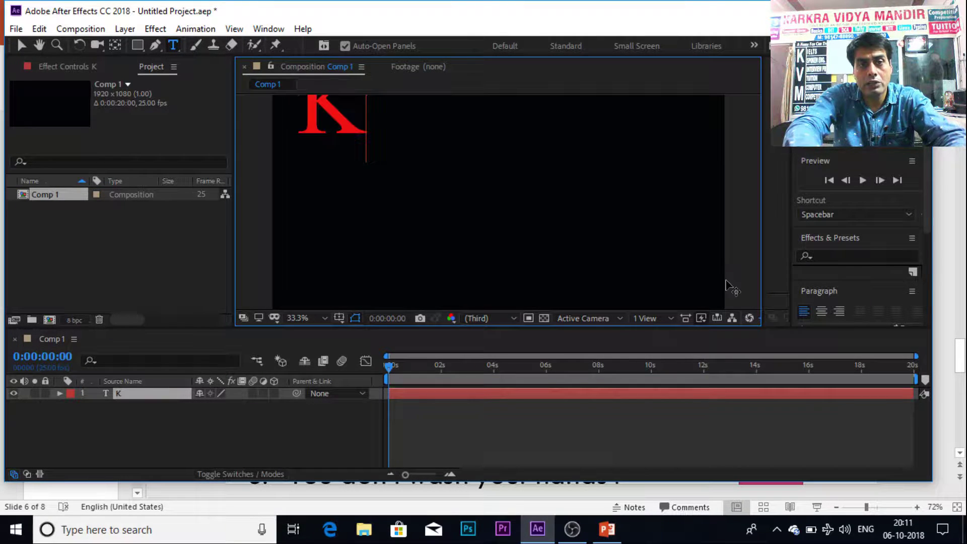
{"action": "type", "text": "v"}
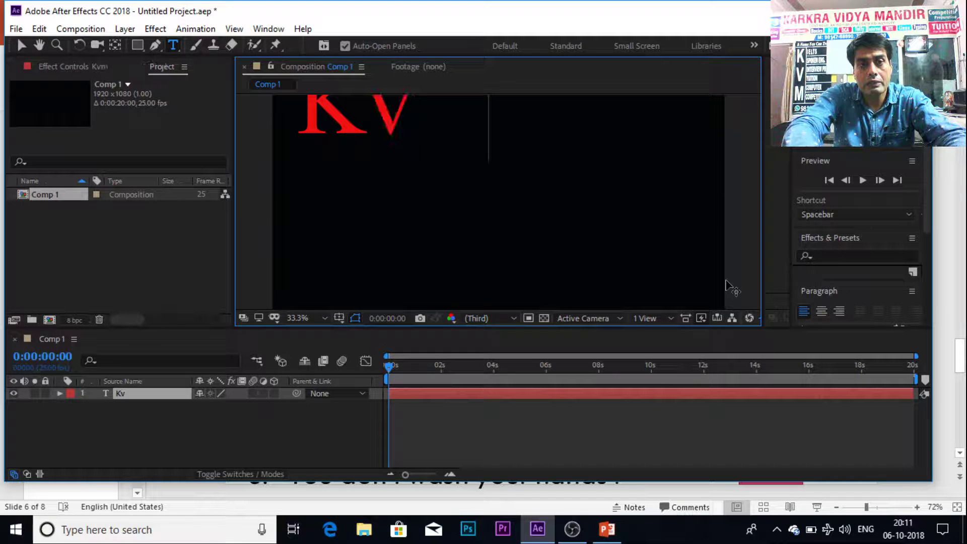
{"action": "type", "text": "m"}
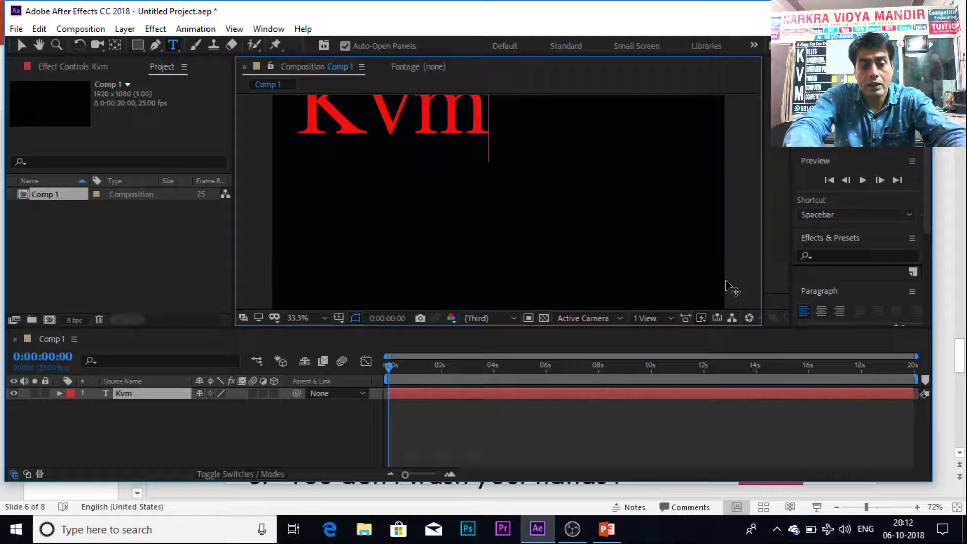
{"action": "type", "text": "edut"}
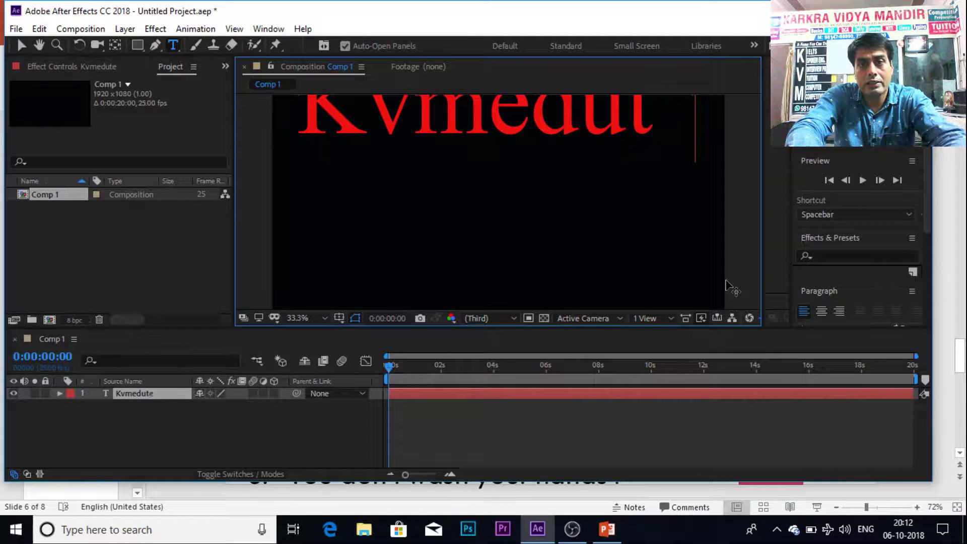
{"action": "type", "text": "ech"}
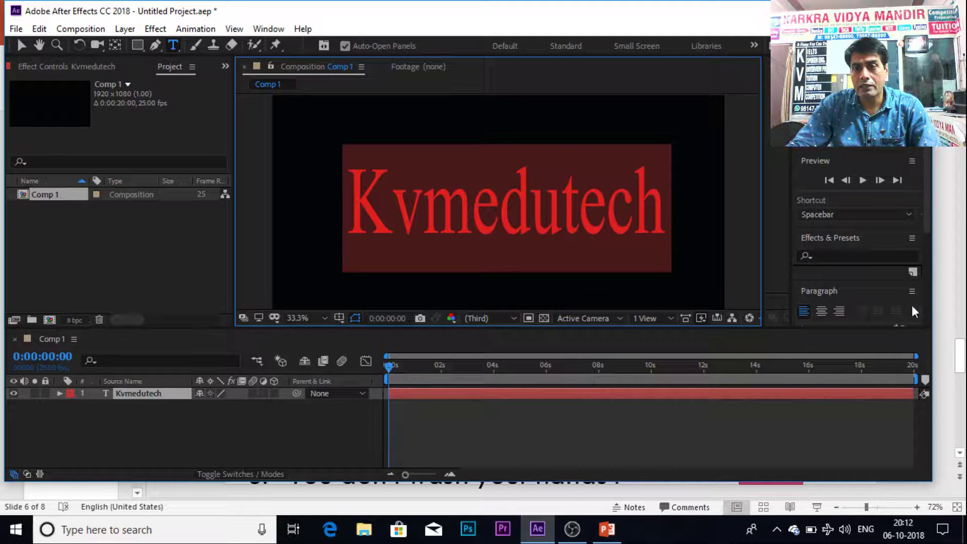
{"action": "left_click", "coordinate": [911, 273]}
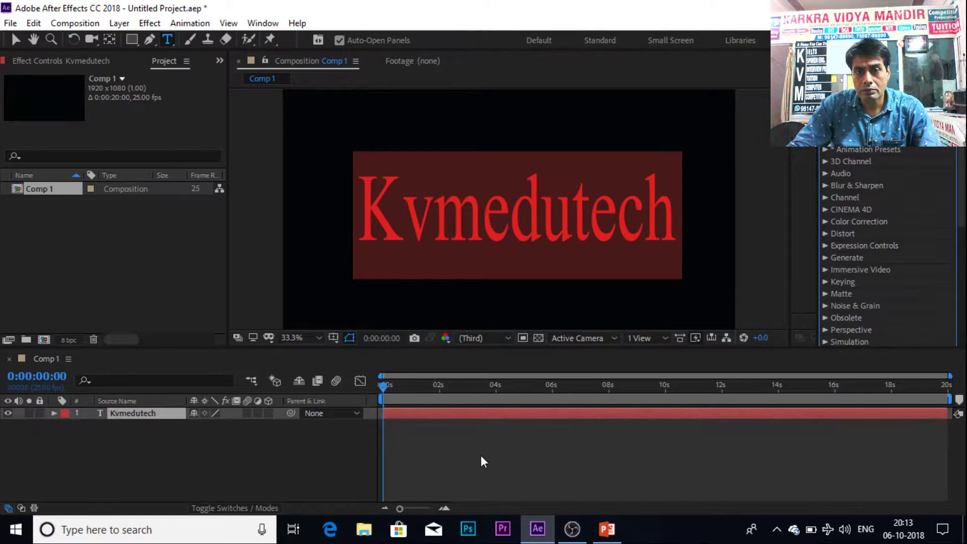
Select the Kvmedutech text and change its fill colour to white.
{"action": "left_click", "coordinate": [473, 304]}
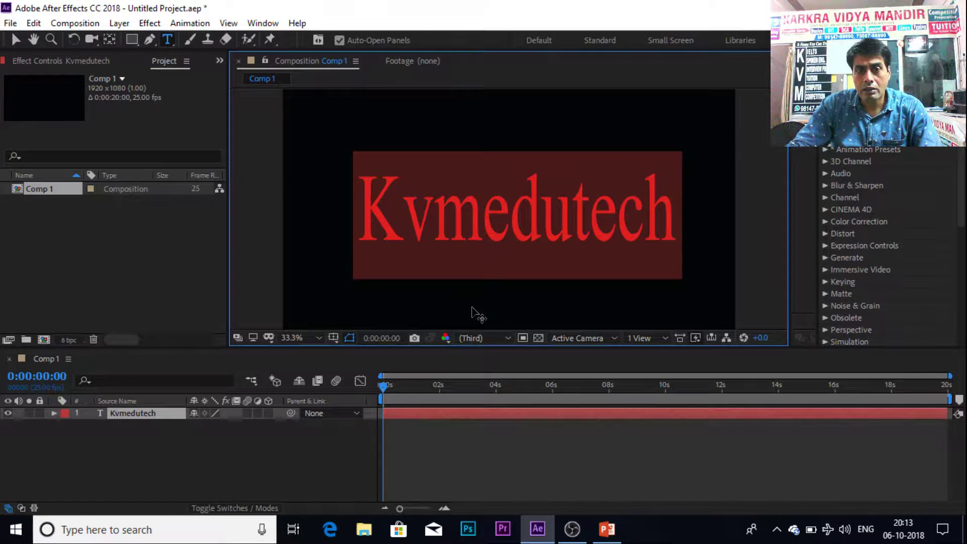
{"action": "left_click", "coordinate": [16, 39]}
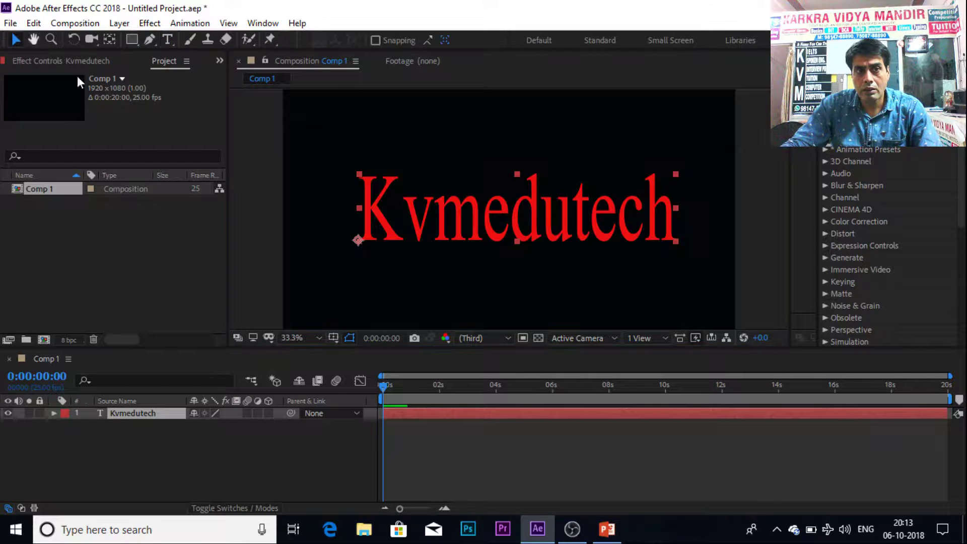
{"action": "left_click", "coordinate": [471, 284]}
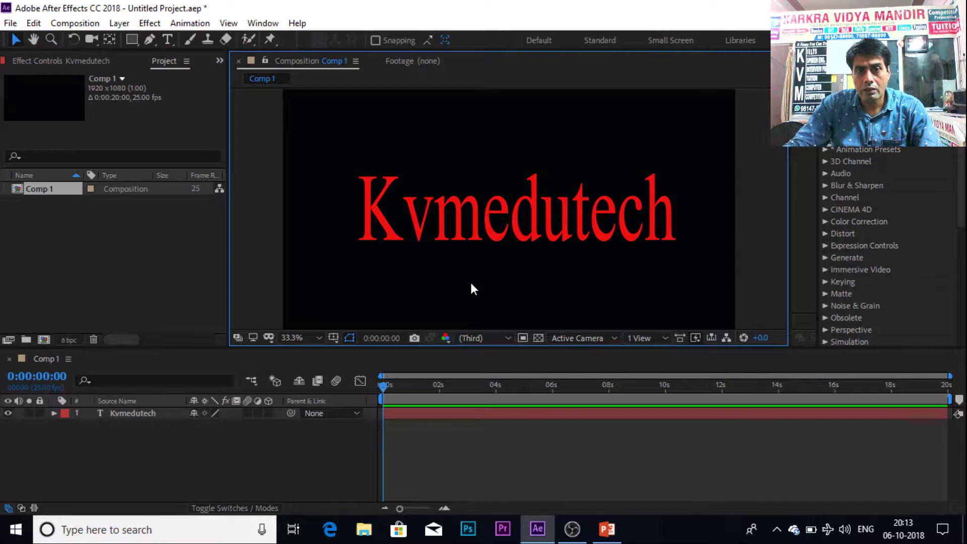
{"action": "double_click", "coordinate": [443, 210]}
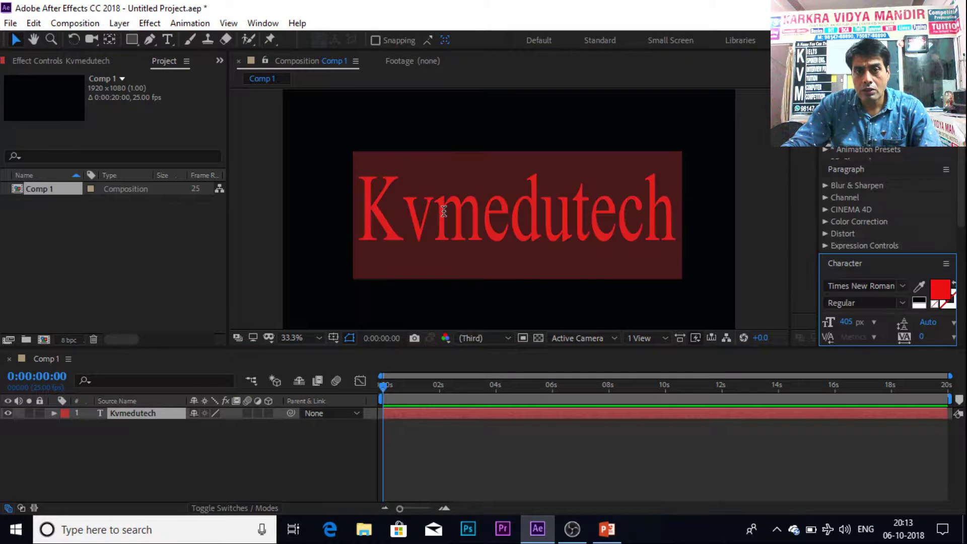
{"action": "left_click", "coordinate": [946, 283]}
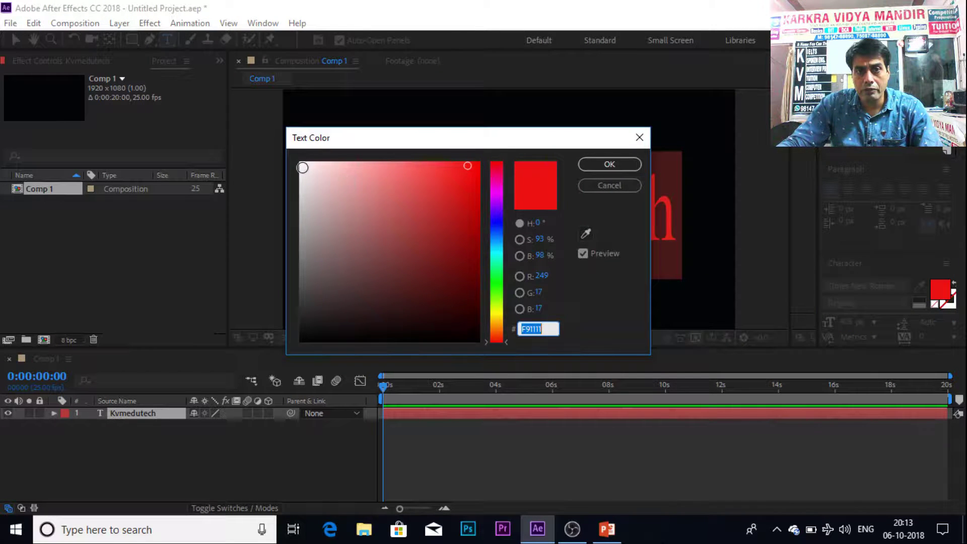
{"action": "left_click", "coordinate": [302, 167]}
{"action": "left_click", "coordinate": [618, 162]}
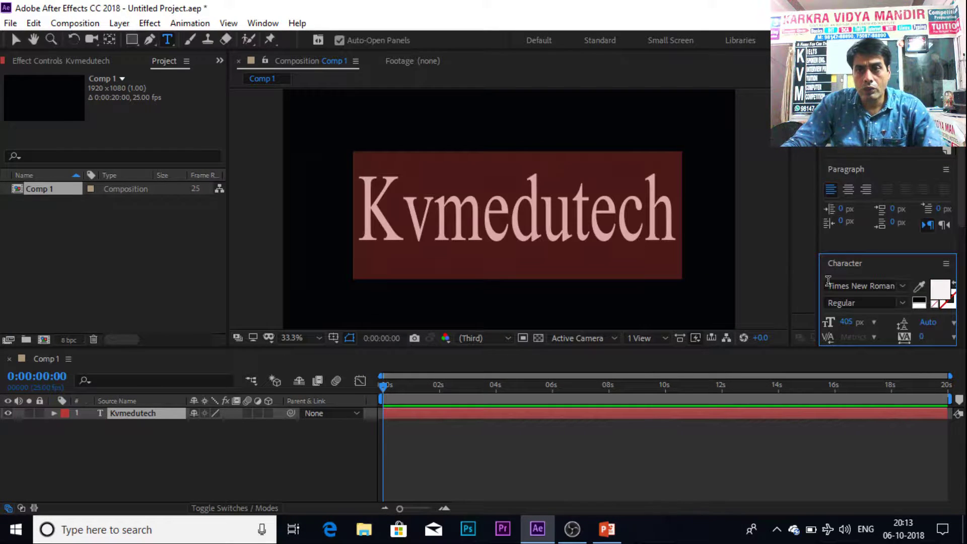
Set the Kvmedutech text's font to Vivaldi Italic.
{"action": "left_click", "coordinate": [902, 285]}
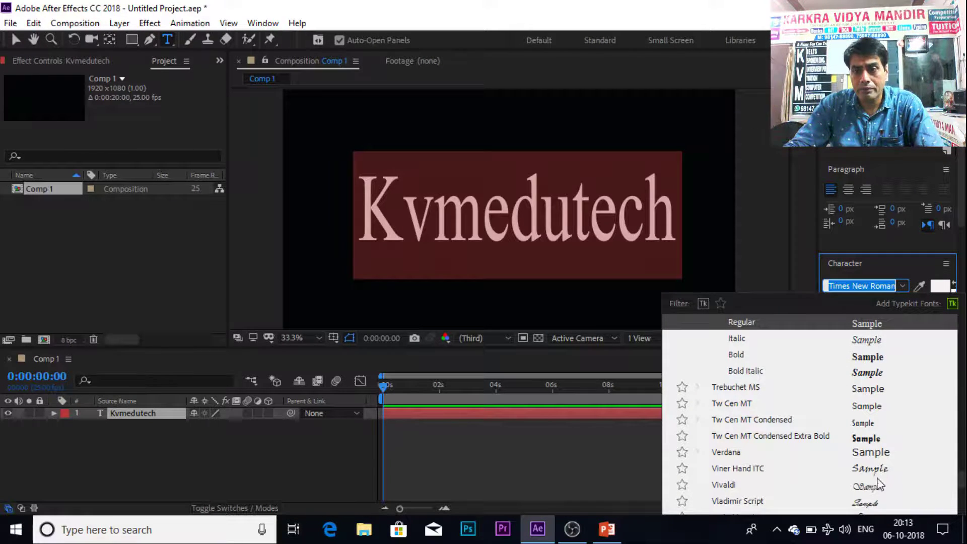
{"action": "key", "text": "Escape"}
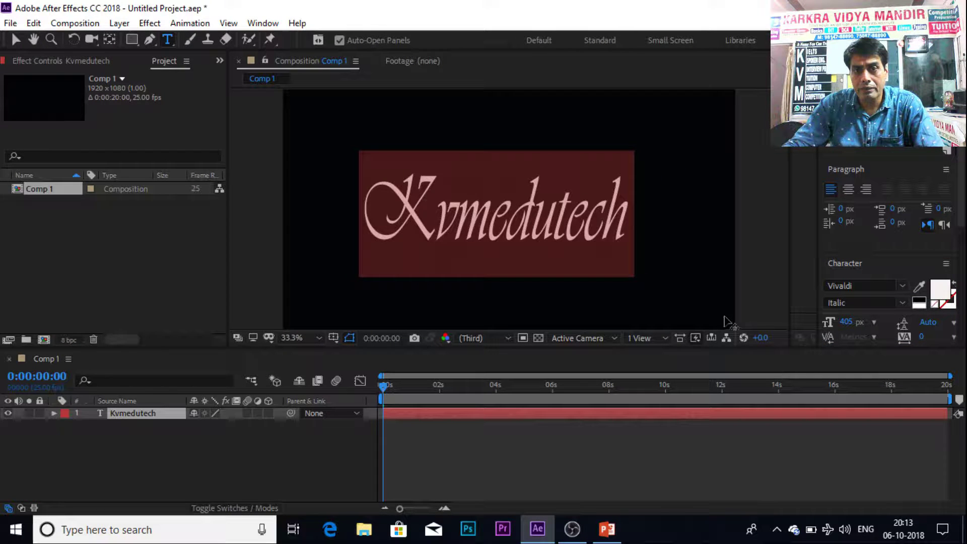
{"action": "left_click", "coordinate": [623, 288]}
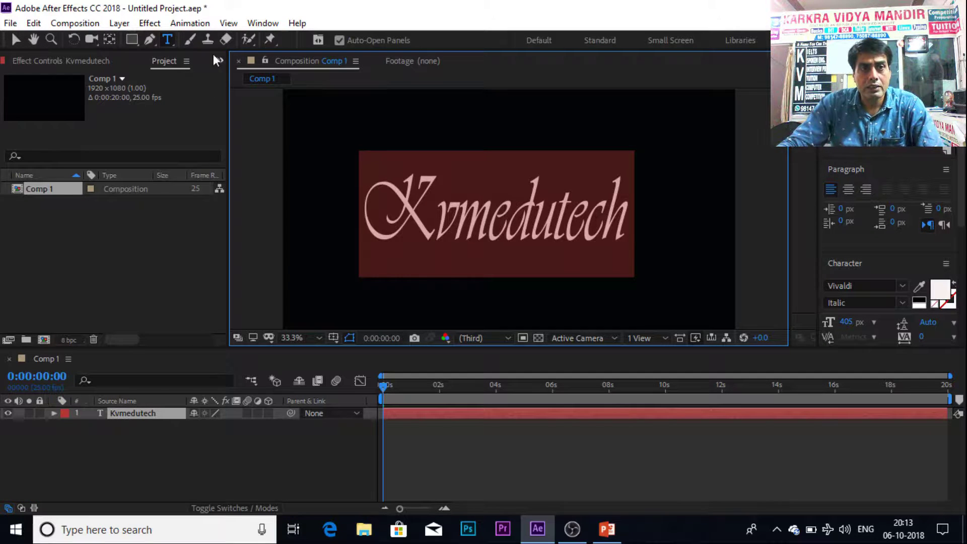
Widen the Kvmedutech text from both sides and move it left to centre it.
{"action": "left_click", "coordinate": [16, 40]}
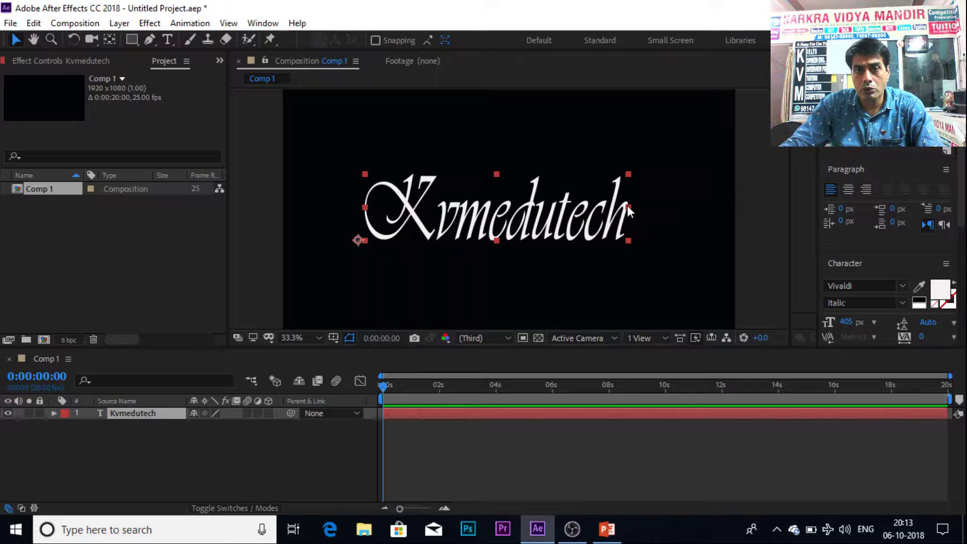
{"action": "left_click_drag", "start_coordinate": [628, 206], "coordinate": [713, 217]}
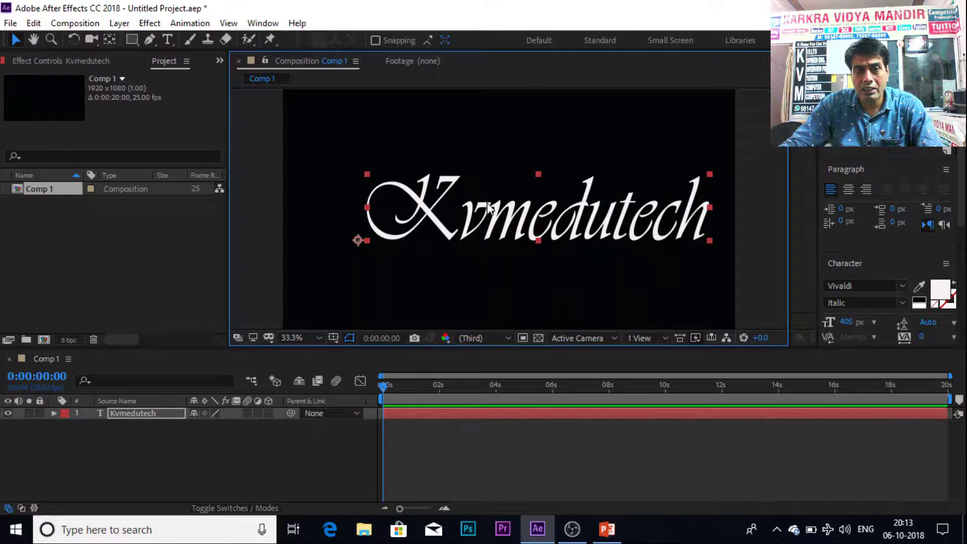
{"action": "mouse_move", "coordinate": [368, 206]}
{"action": "left_mouse_down"}
{"action": "mouse_move", "coordinate": [414, 222]}
{"action": "mouse_move", "coordinate": [367, 201]}
{"action": "left_mouse_up"}
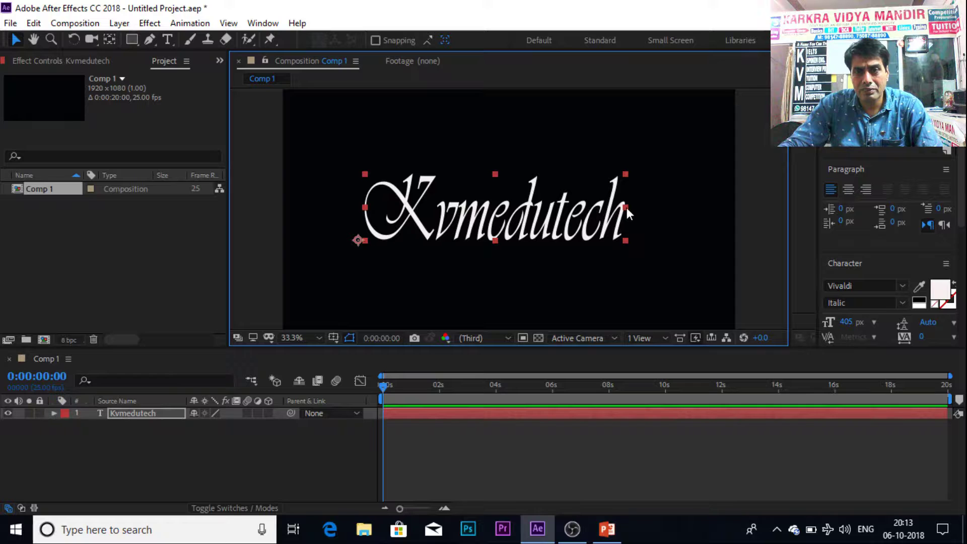
{"action": "left_click_drag", "start_coordinate": [627, 207], "coordinate": [734, 210]}
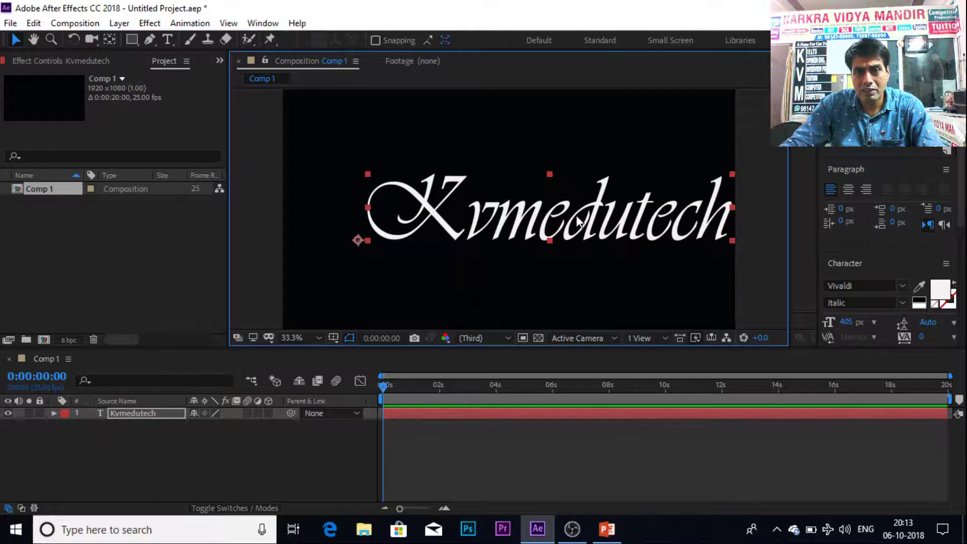
{"action": "left_click_drag", "start_coordinate": [570, 218], "coordinate": [511, 217]}
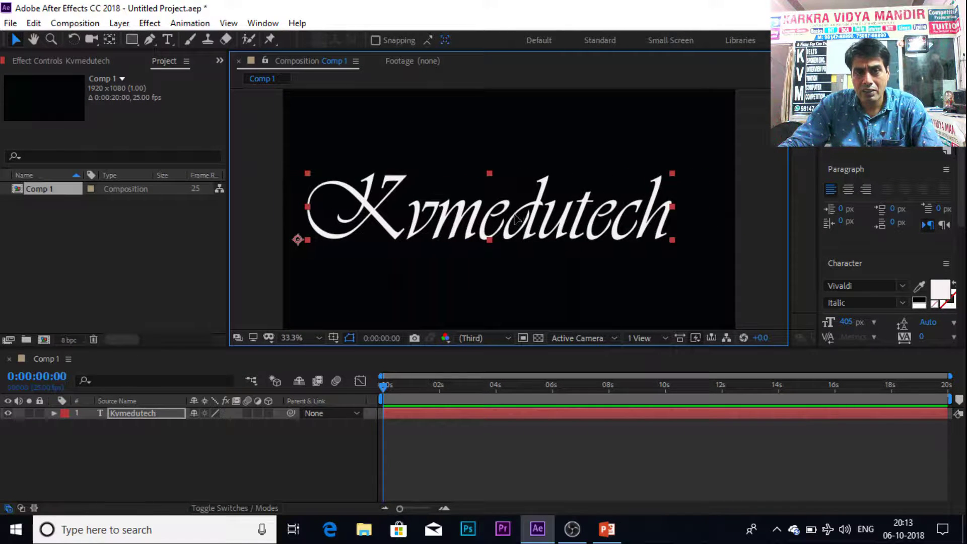
With the Pen tool, place mask points tracing the curling loop of the K.
{"action": "left_click", "coordinate": [150, 39]}
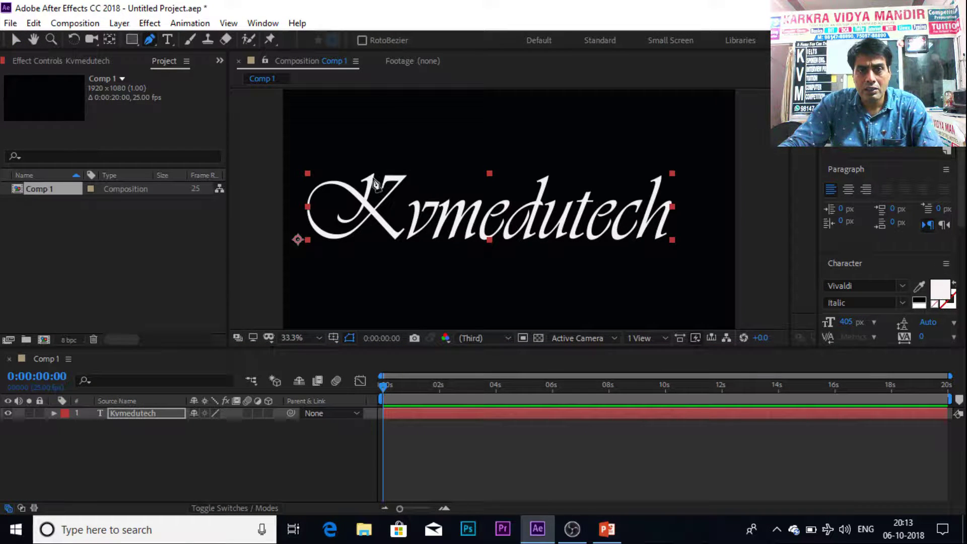
{"action": "left_click_drag", "start_coordinate": [372, 175], "coordinate": [377, 194]}
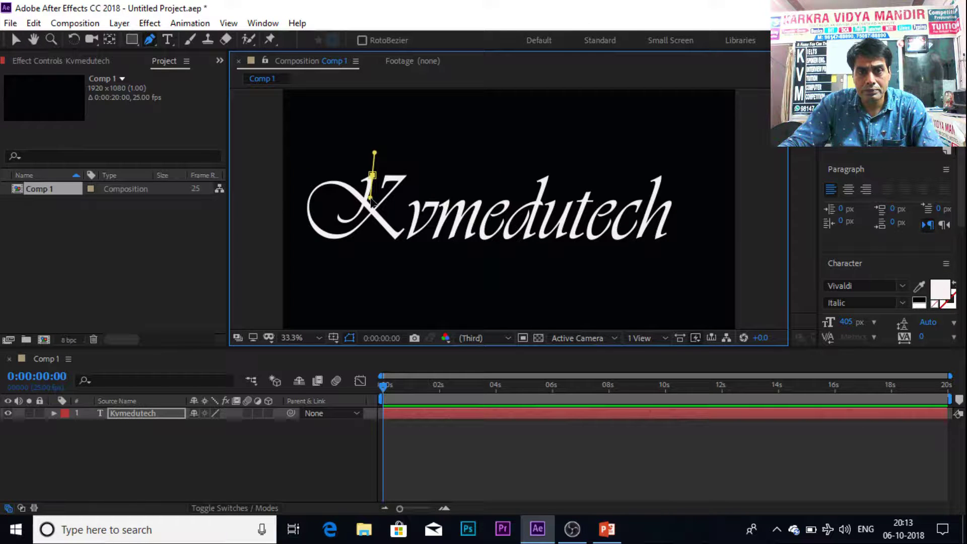
{"action": "left_click_drag", "start_coordinate": [348, 219], "coordinate": [344, 222]}
{"action": "left_click", "coordinate": [338, 216]}
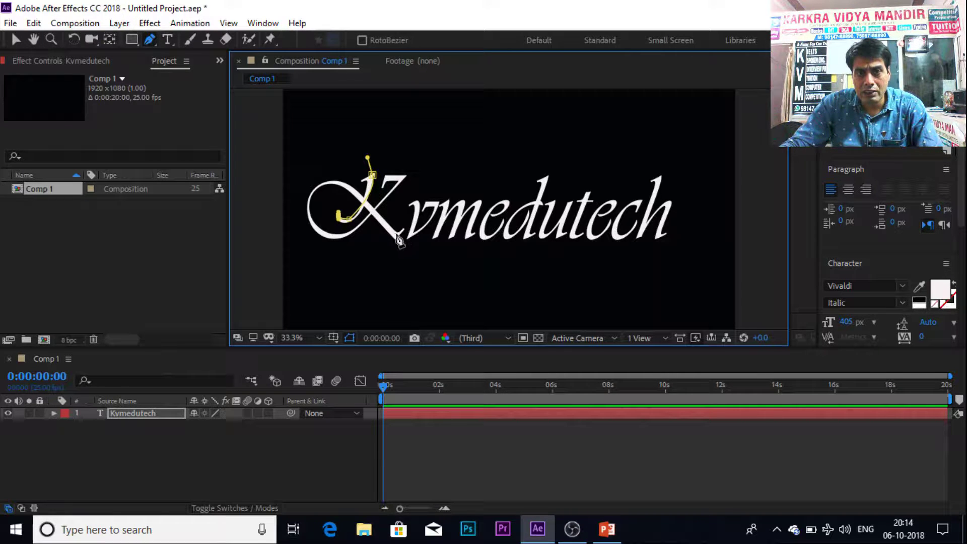
{"action": "left_click", "coordinate": [366, 210]}
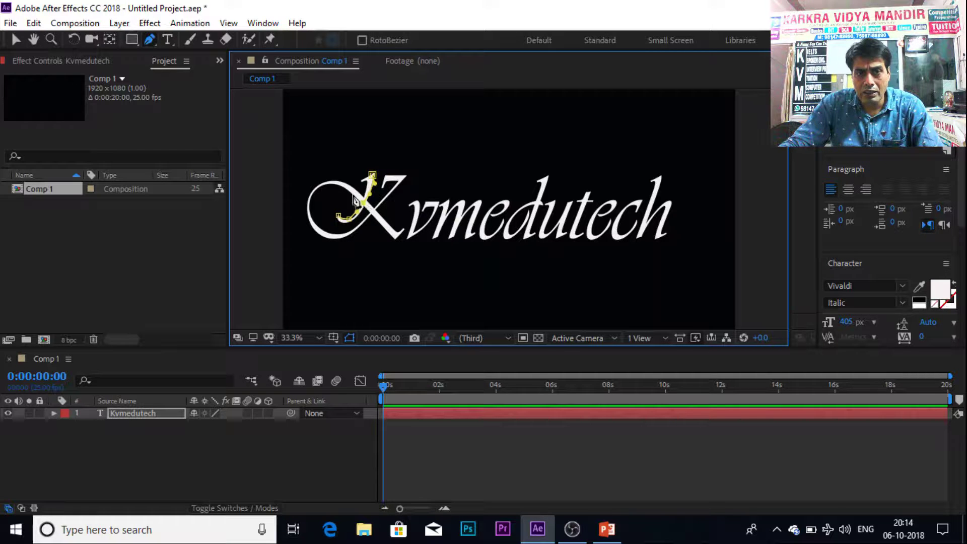
{"action": "left_click", "coordinate": [327, 185]}
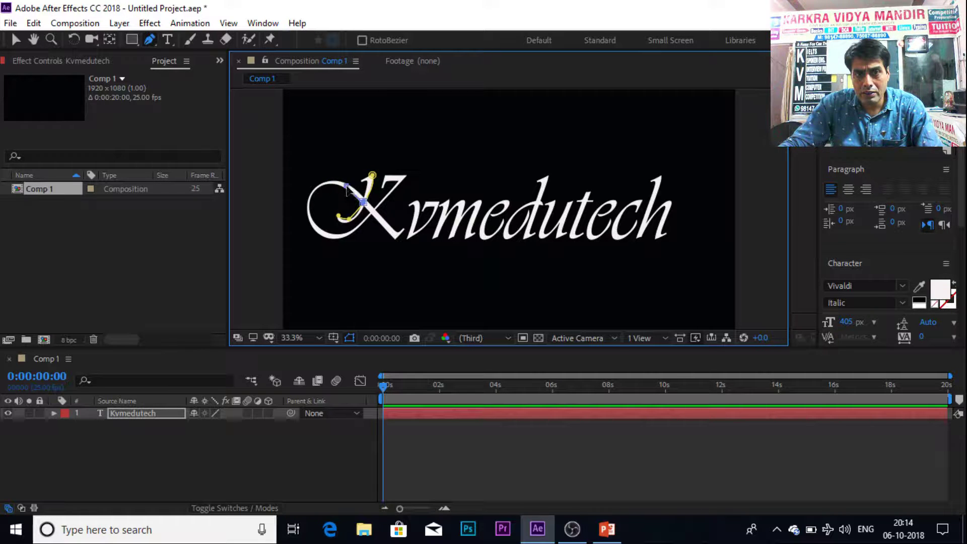
{"action": "left_click_drag", "start_coordinate": [347, 189], "coordinate": [323, 193]}
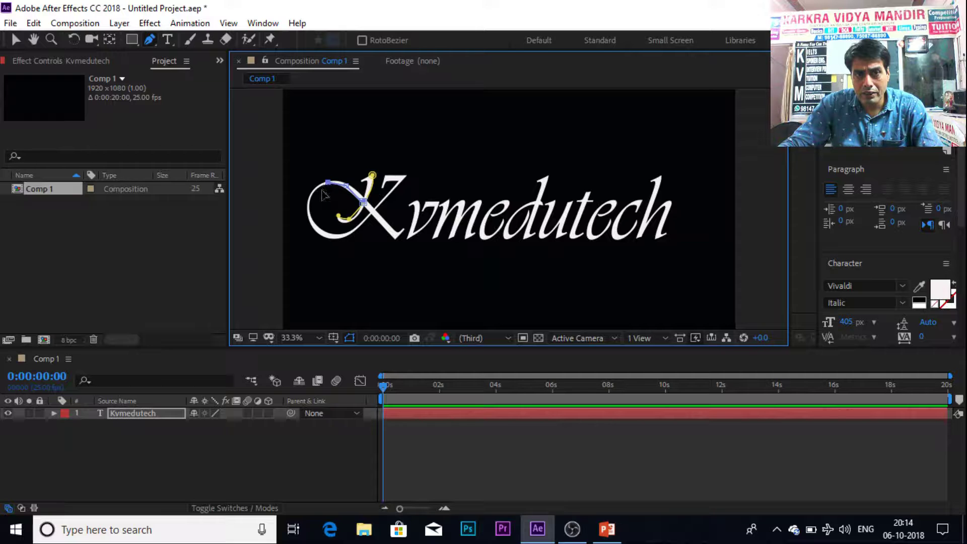
{"action": "left_click", "coordinate": [315, 190]}
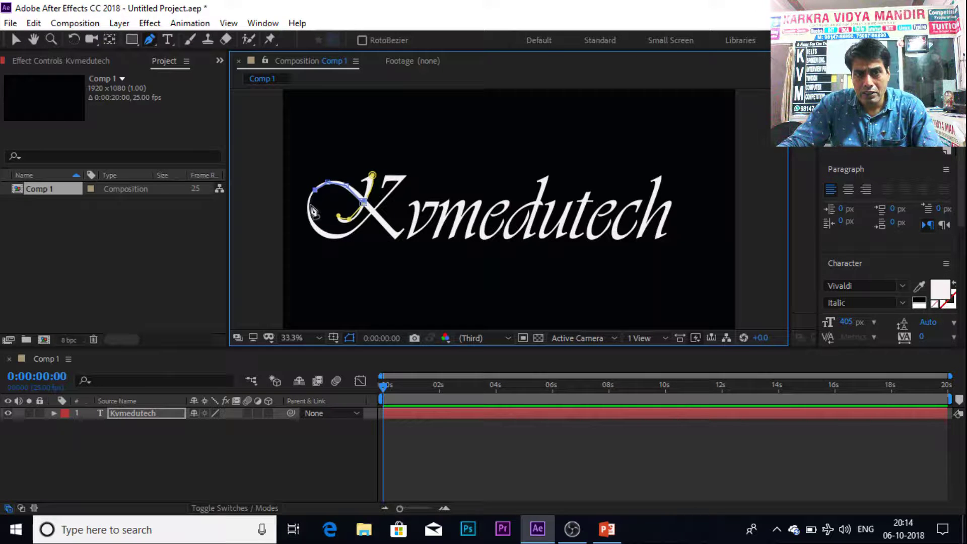
{"action": "left_click", "coordinate": [307, 208]}
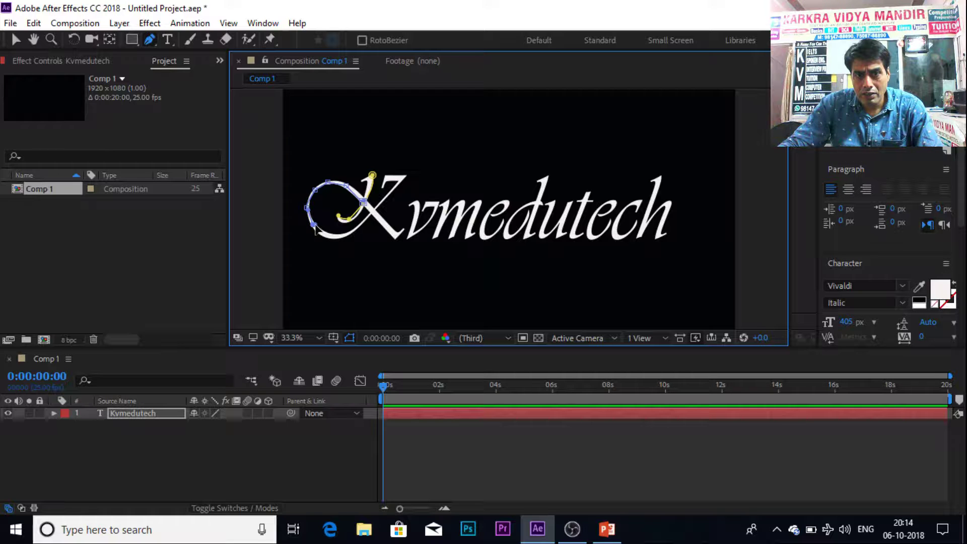
{"action": "left_click", "coordinate": [341, 235]}
Carry the mask from the K's loop down its diagonal and through the v.
{"action": "left_click_drag", "start_coordinate": [343, 235], "coordinate": [347, 237]}
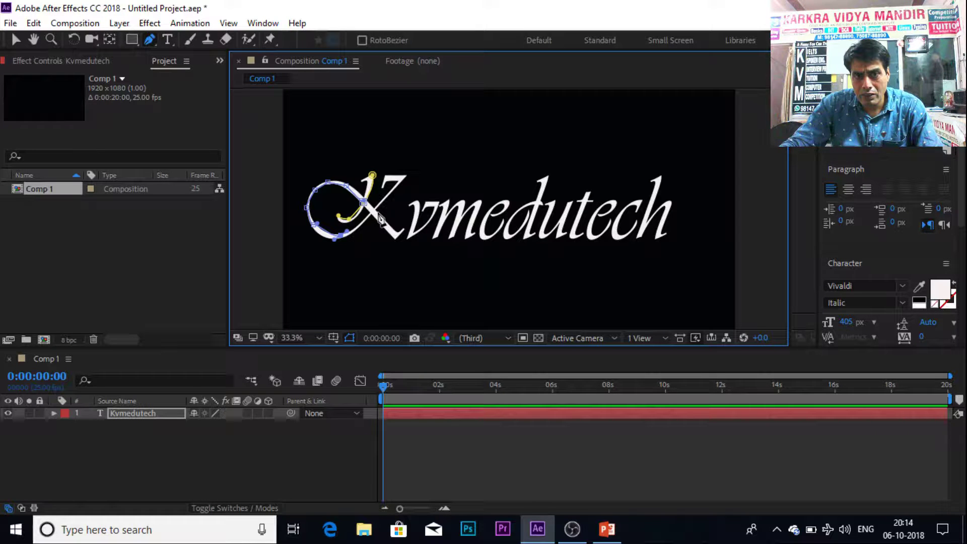
{"action": "left_click", "coordinate": [401, 180]}
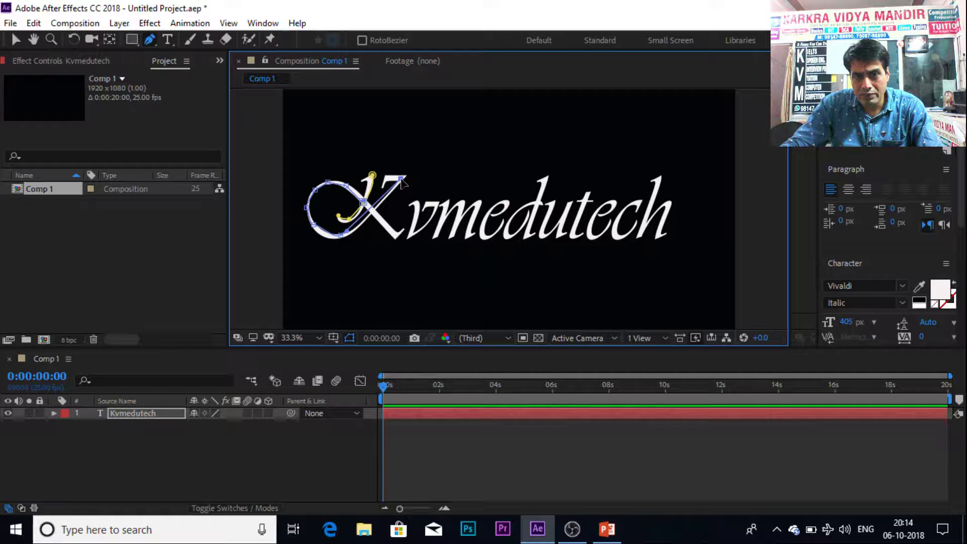
{"action": "left_click_drag", "start_coordinate": [402, 179], "coordinate": [404, 180]}
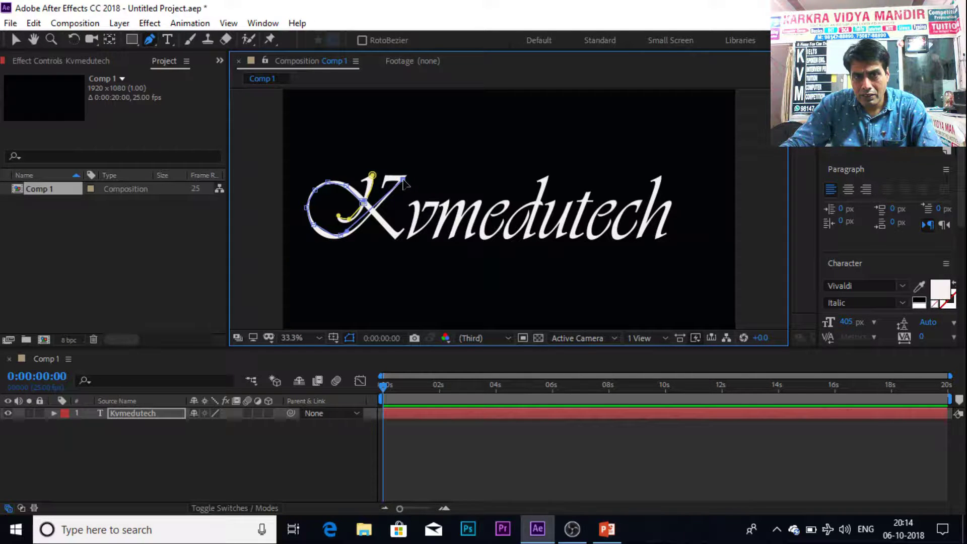
{"action": "left_click", "coordinate": [353, 231]}
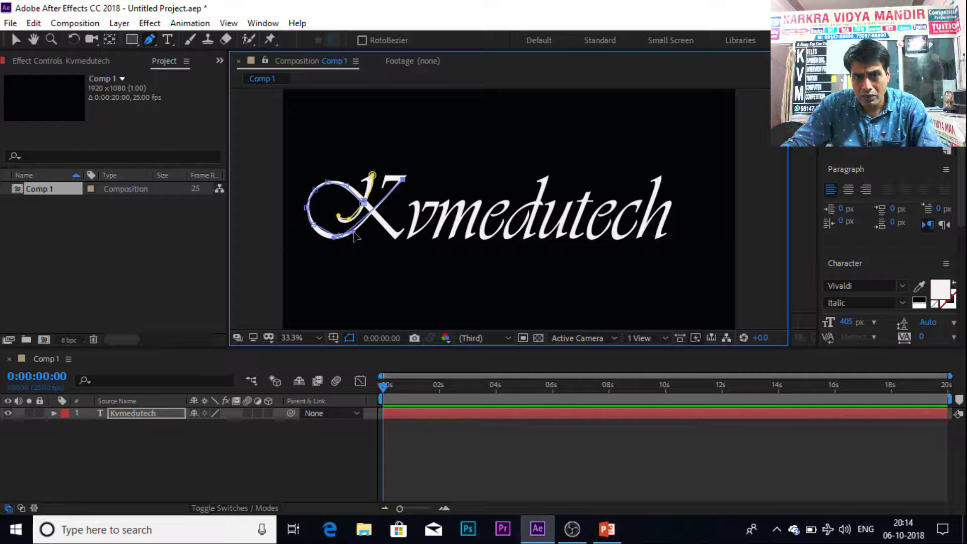
{"action": "left_click_drag", "start_coordinate": [354, 235], "coordinate": [355, 236]}
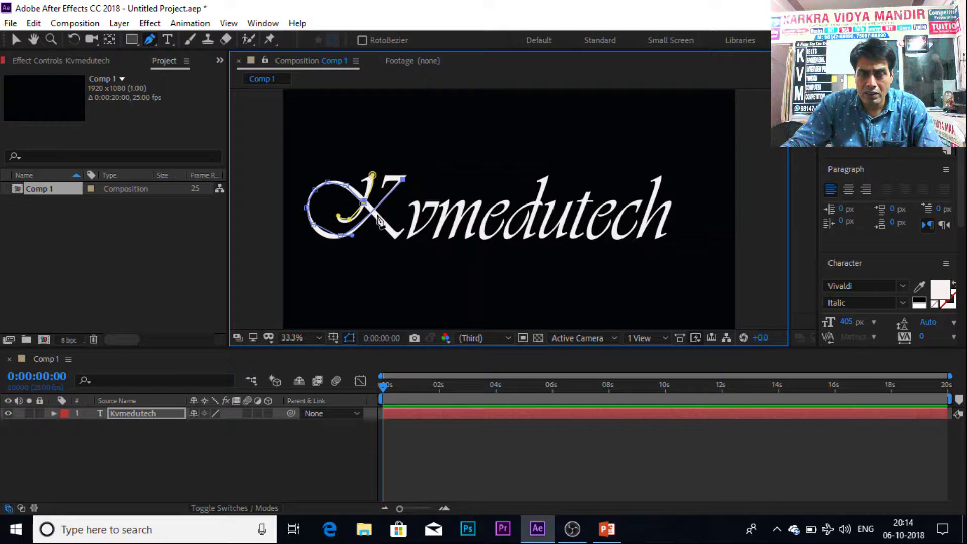
{"action": "left_click", "coordinate": [376, 219]}
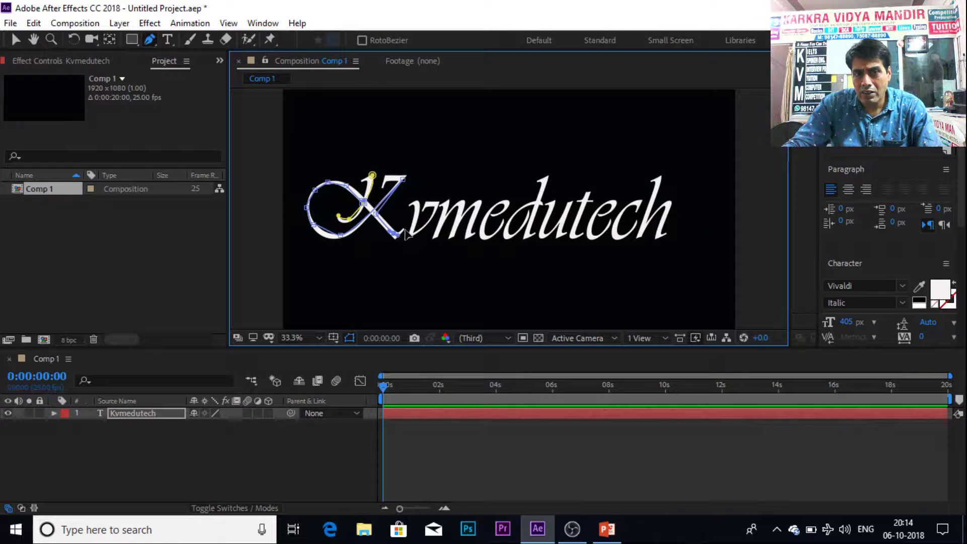
{"action": "left_click", "coordinate": [416, 204]}
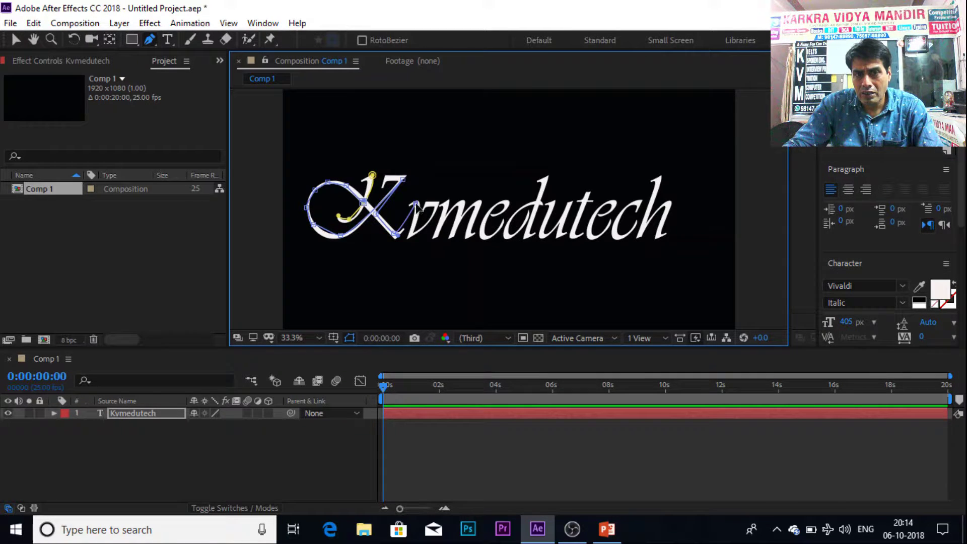
{"action": "left_click", "coordinate": [409, 236]}
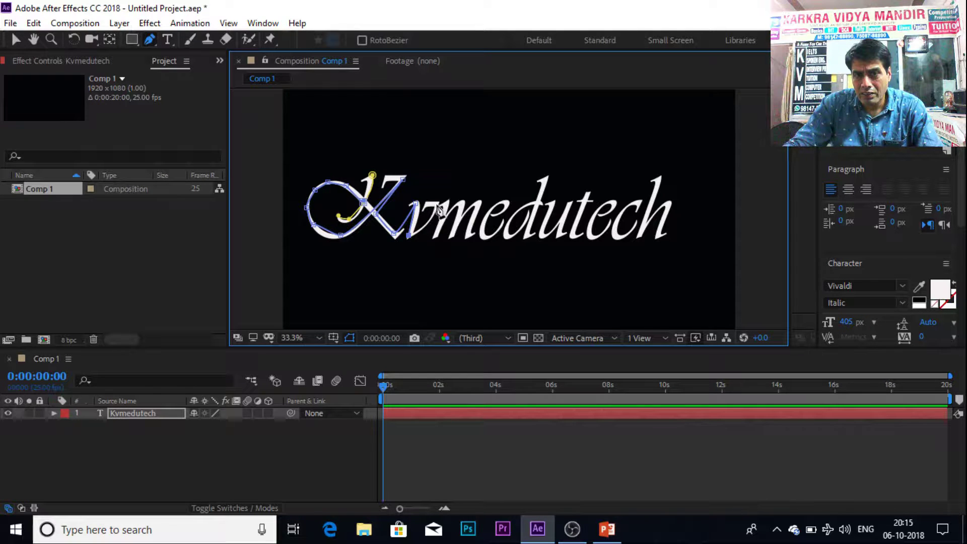
{"action": "left_click_drag", "start_coordinate": [436, 206], "coordinate": [425, 206]}
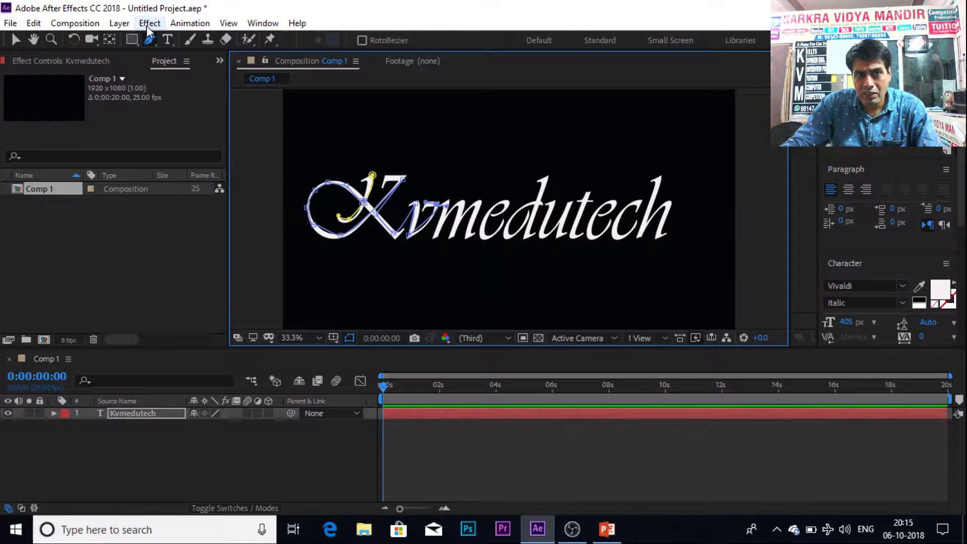
Reselect the text layer and extend the mask over the m's humps.
{"action": "left_click", "coordinate": [161, 414]}
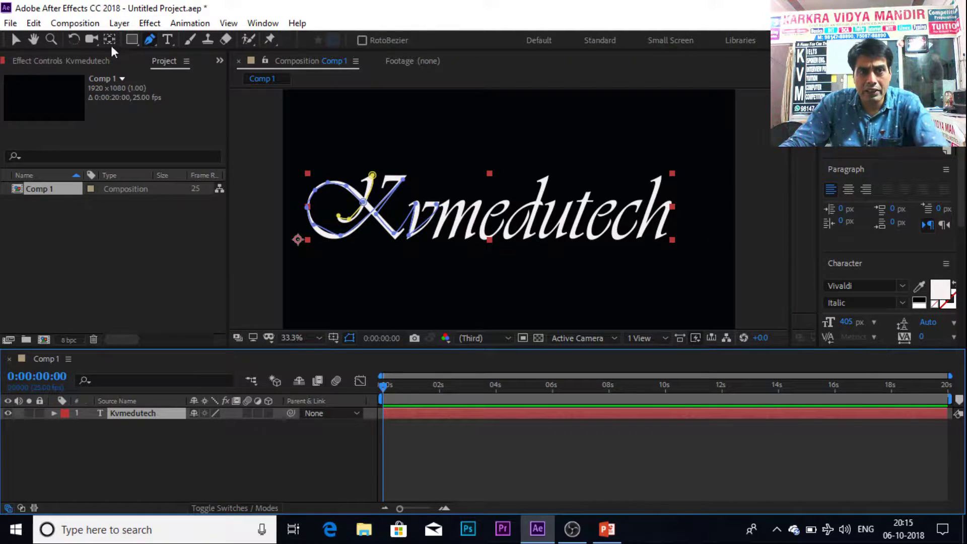
{"action": "left_click", "coordinate": [439, 208]}
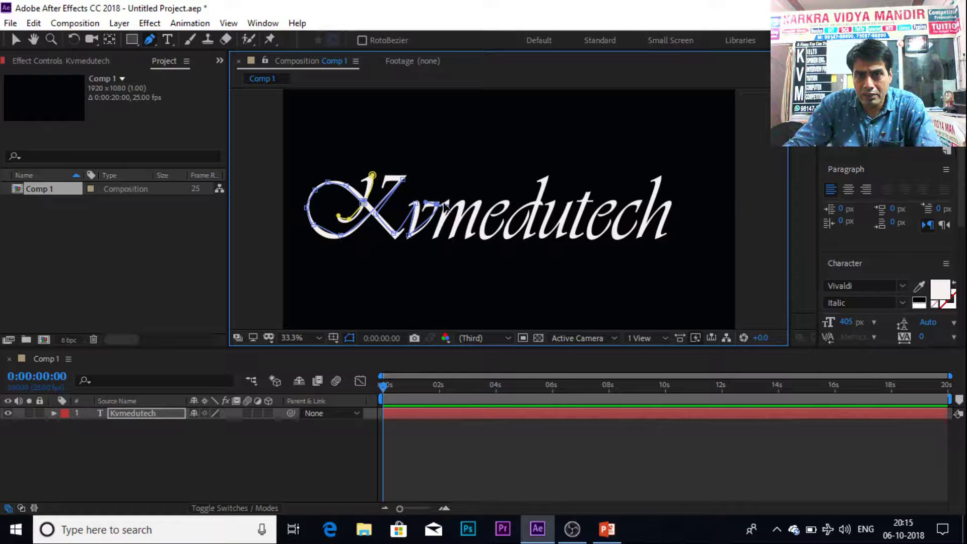
{"action": "left_click", "coordinate": [436, 234]}
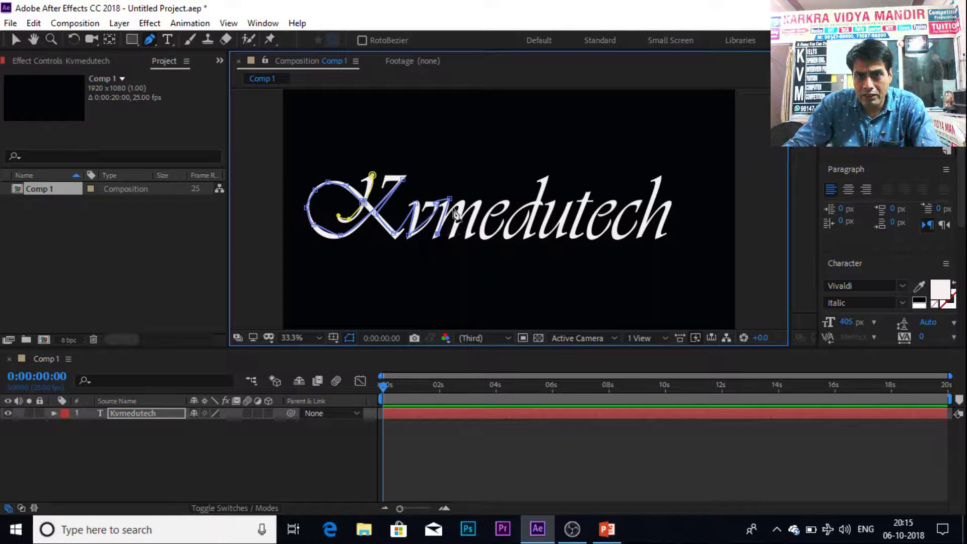
{"action": "left_click_drag", "start_coordinate": [462, 203], "coordinate": [465, 220]}
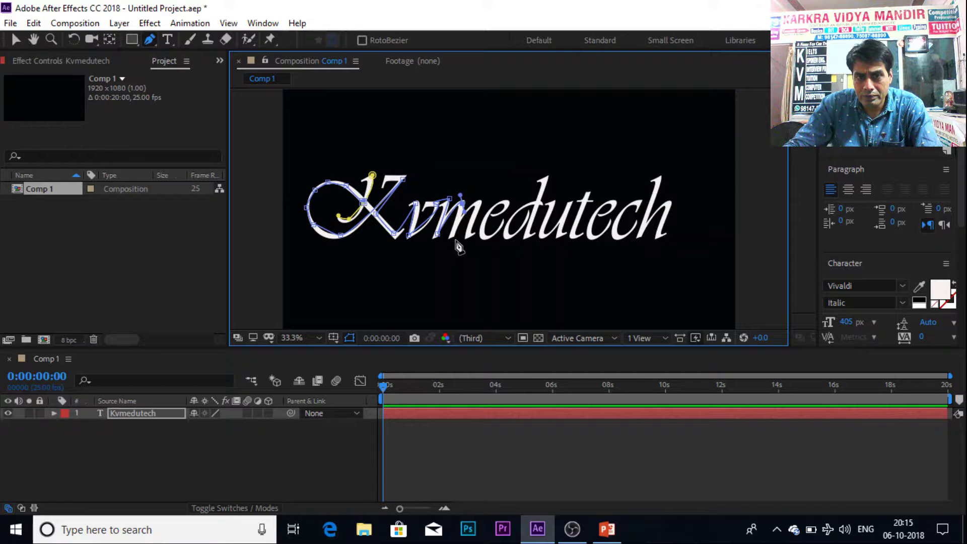
{"action": "left_click", "coordinate": [455, 232]}
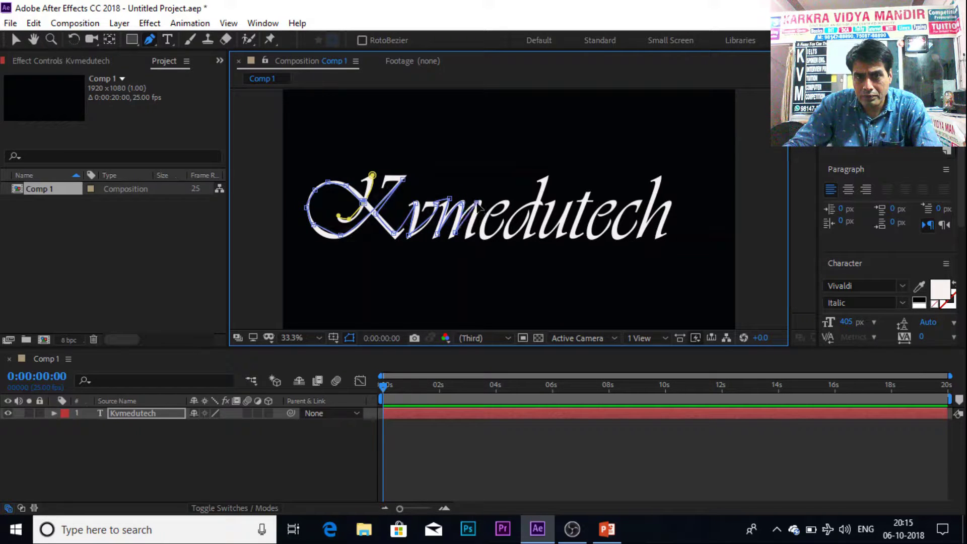
{"action": "left_click_drag", "start_coordinate": [473, 197], "coordinate": [479, 203]}
{"action": "left_click_drag", "start_coordinate": [469, 236], "coordinate": [475, 240]}
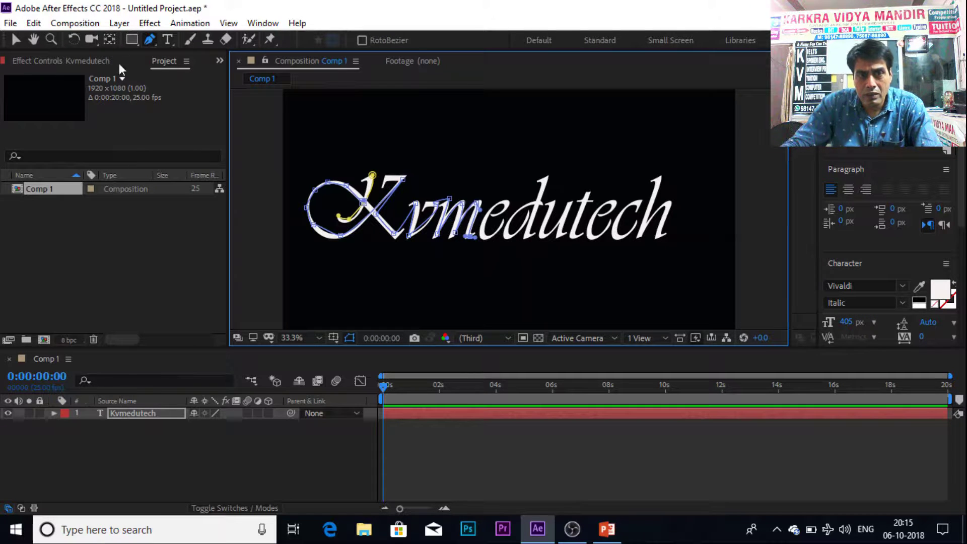
Reselect the text layer and continue the mask around the e's loop.
{"action": "left_click", "coordinate": [165, 413]}
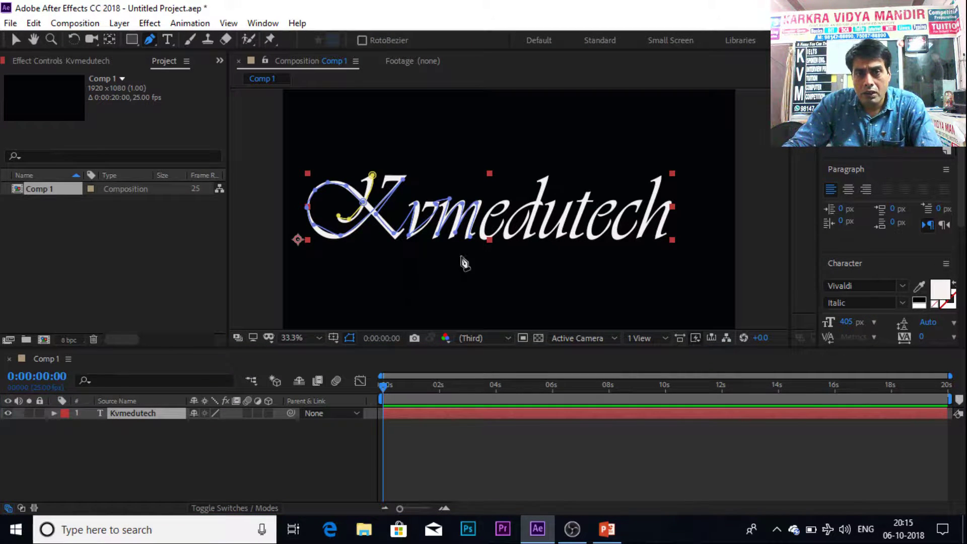
{"action": "left_click", "coordinate": [471, 236]}
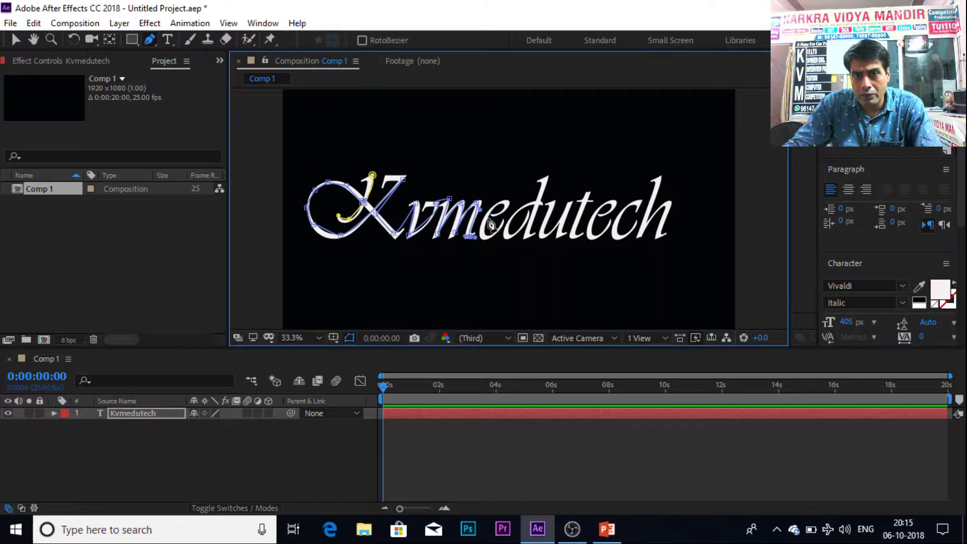
{"action": "left_click", "coordinate": [508, 201]}
{"action": "left_click", "coordinate": [495, 206]}
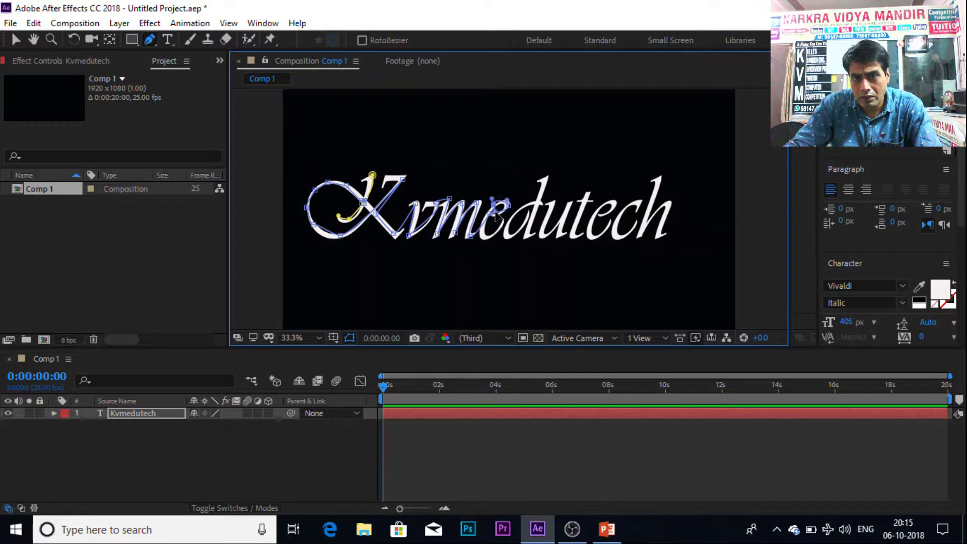
{"action": "left_click", "coordinate": [482, 233]}
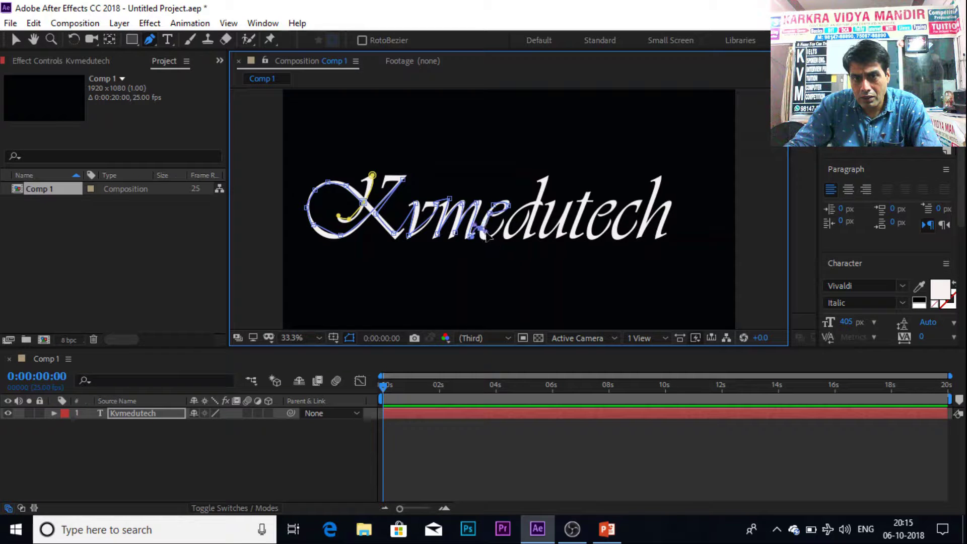
{"action": "left_click", "coordinate": [493, 236]}
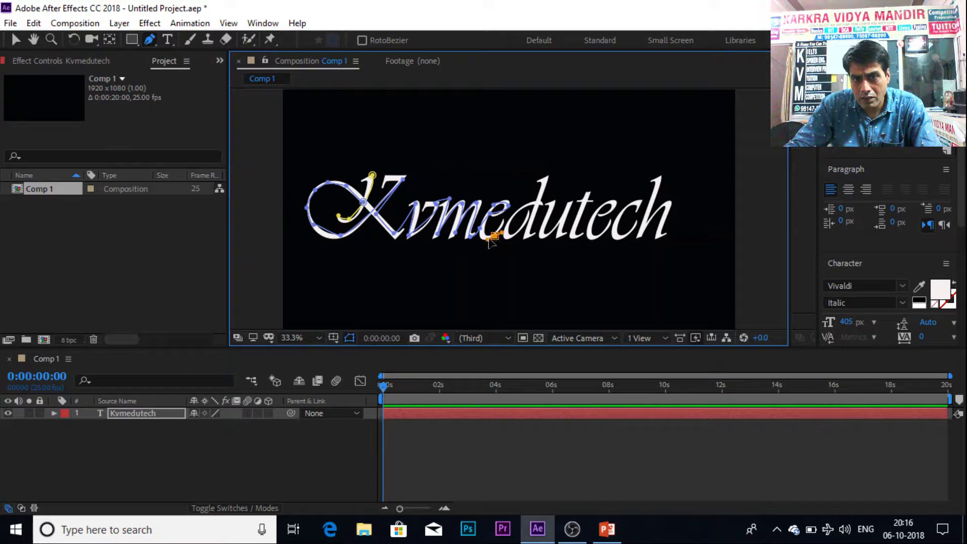
Undo the last mask point and resume the path onward from the e.
{"action": "key", "text": "ctrl+z"}
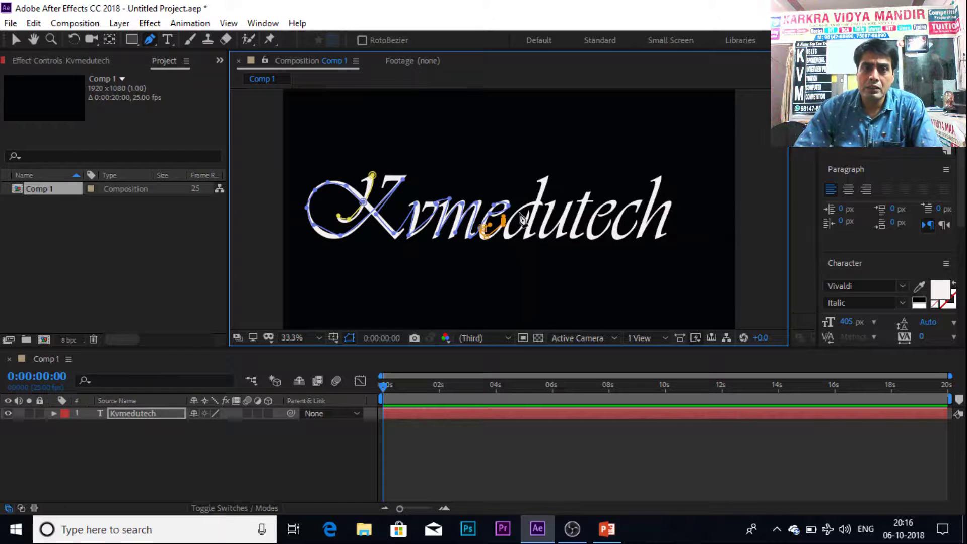
{"action": "left_click", "coordinate": [532, 204]}
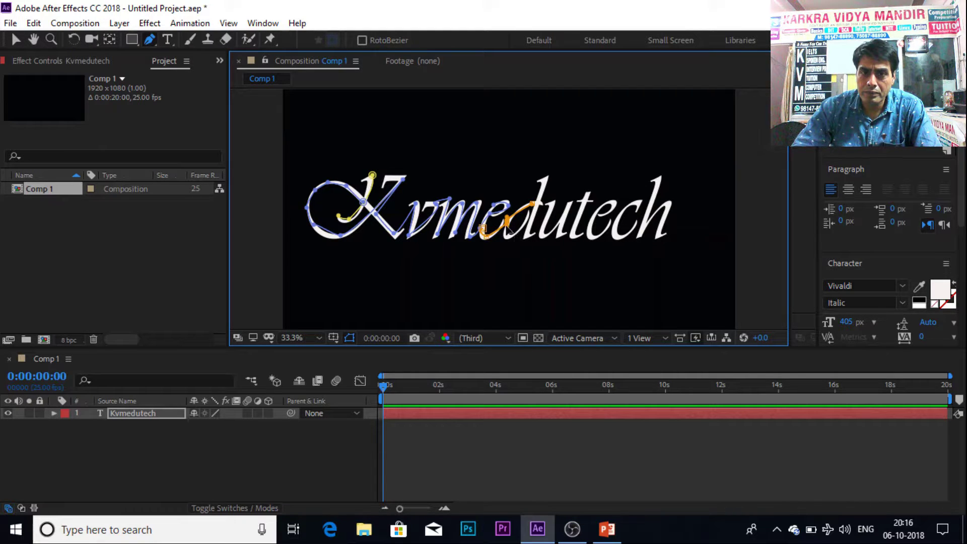
{"action": "left_click", "coordinate": [153, 362]}
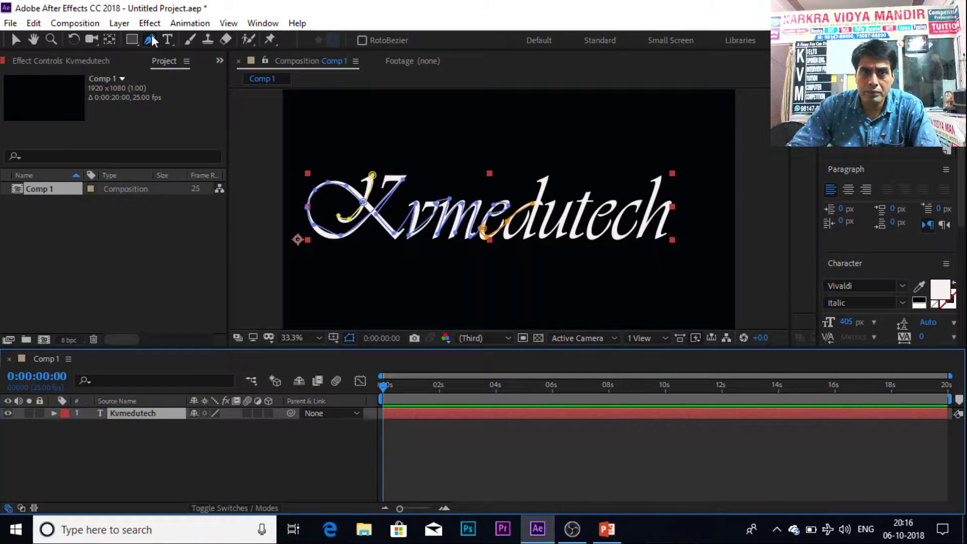
{"action": "left_click", "coordinate": [505, 235]}
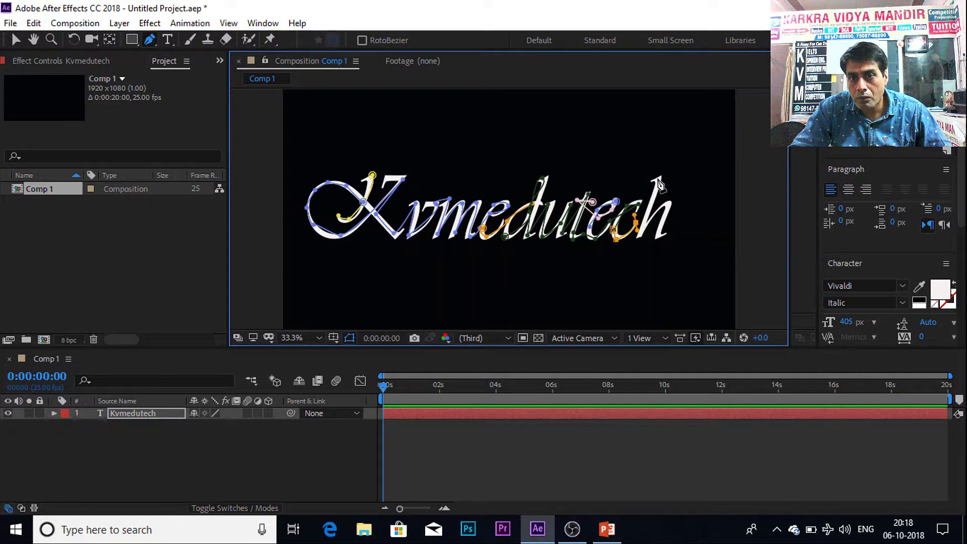
Trace the h's stem, arch and bottom-right end to complete the mask.
{"action": "left_click", "coordinate": [657, 175]}
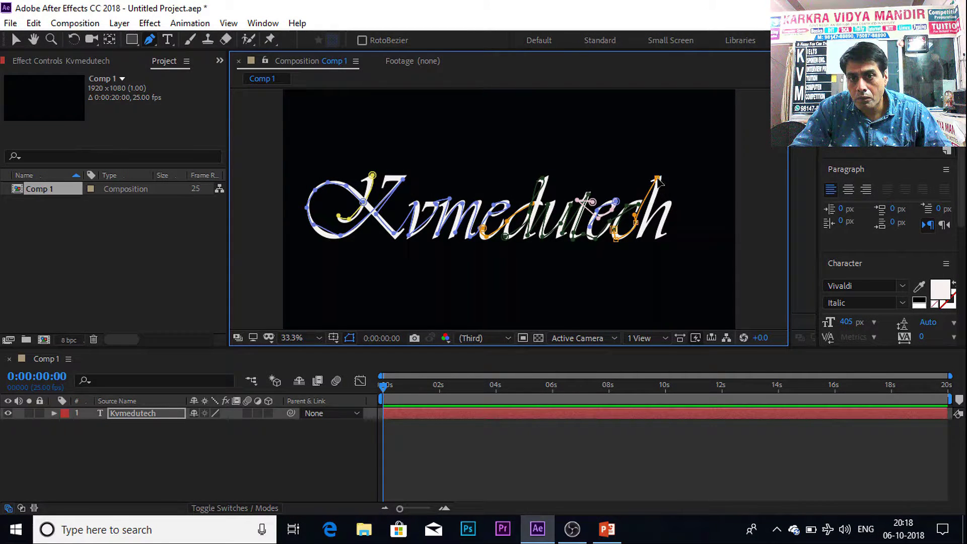
{"action": "left_click_drag", "start_coordinate": [656, 175], "coordinate": [651, 174]}
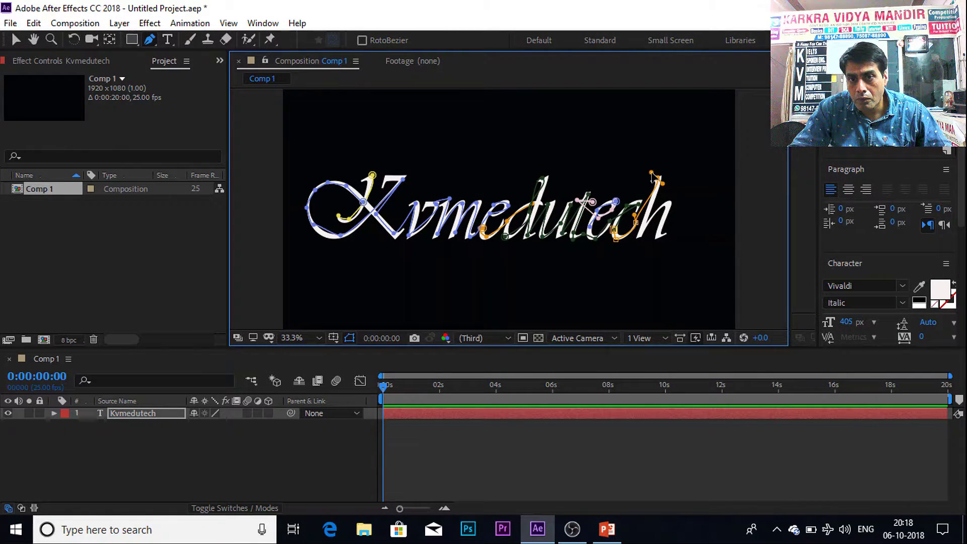
{"action": "left_click", "coordinate": [637, 237]}
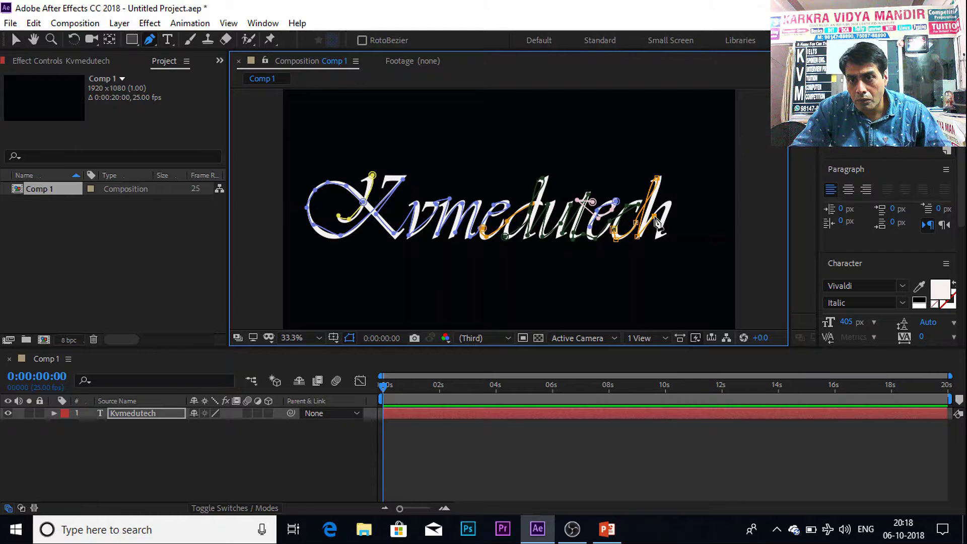
{"action": "left_click", "coordinate": [655, 217]}
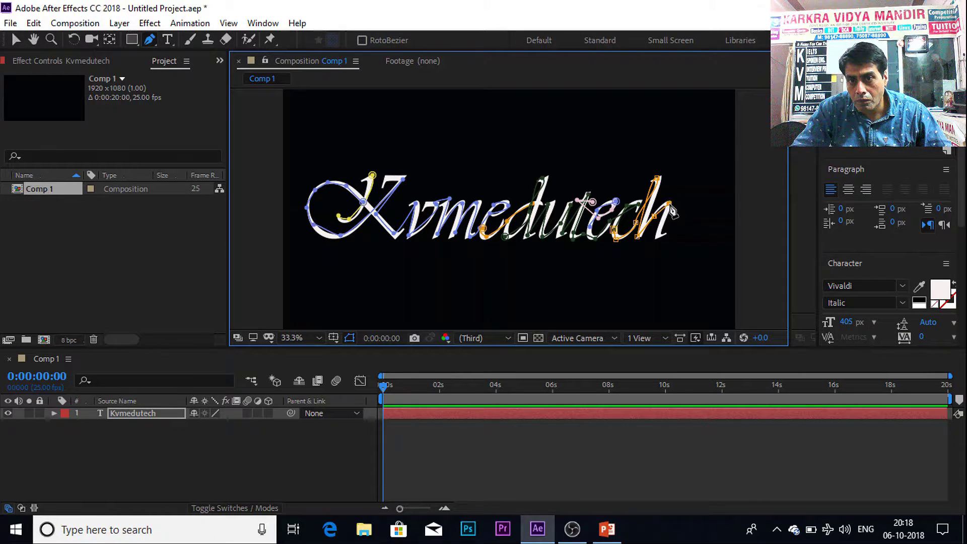
{"action": "left_click", "coordinate": [659, 233]}
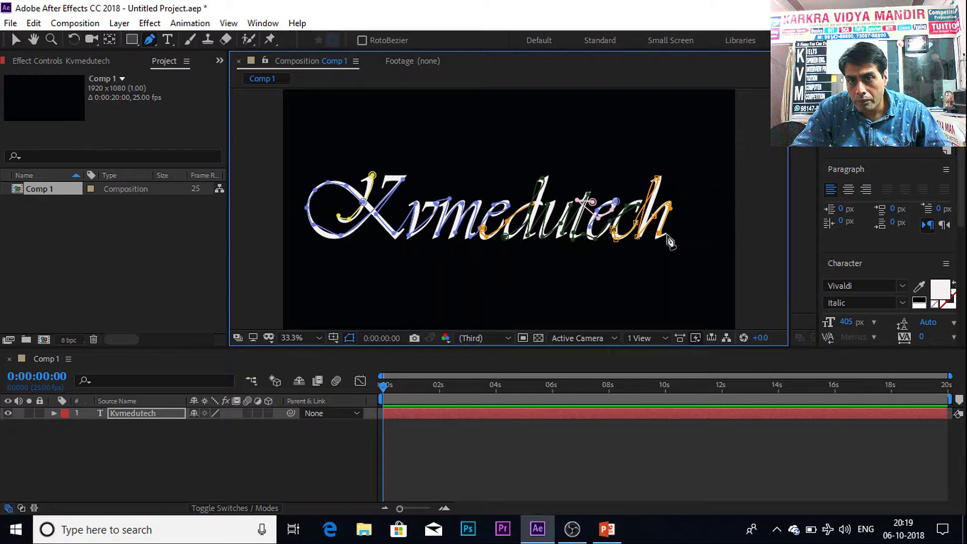
{"action": "left_click", "coordinate": [667, 235]}
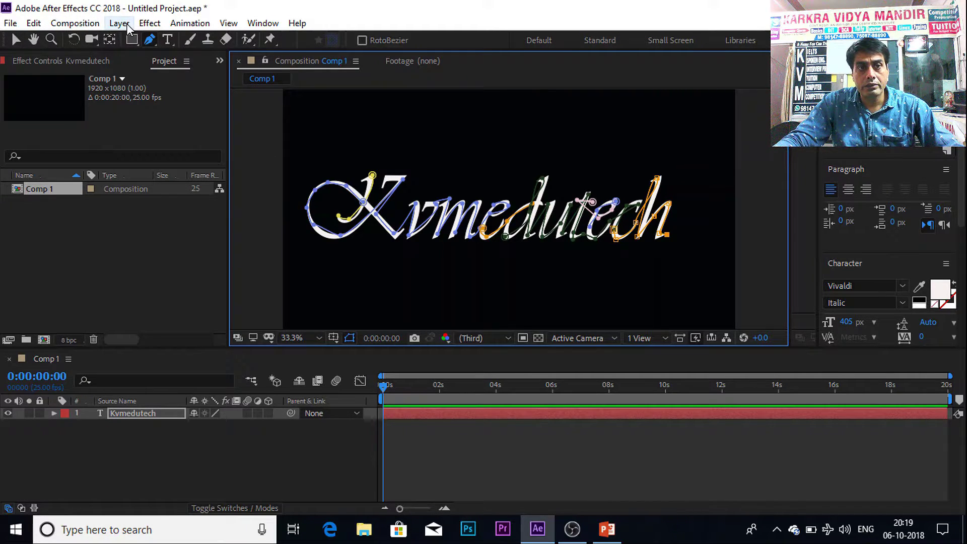
Apply Generate > Stroke on All Masks with Reveal Original Image paint style.
{"action": "left_click", "coordinate": [142, 21]}
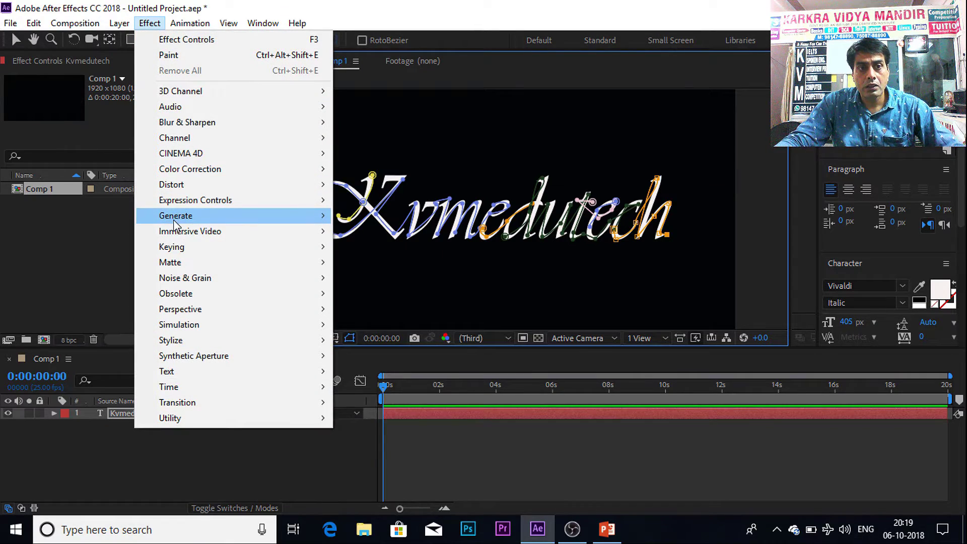
{"action": "mouse_move", "coordinate": [178, 220]}
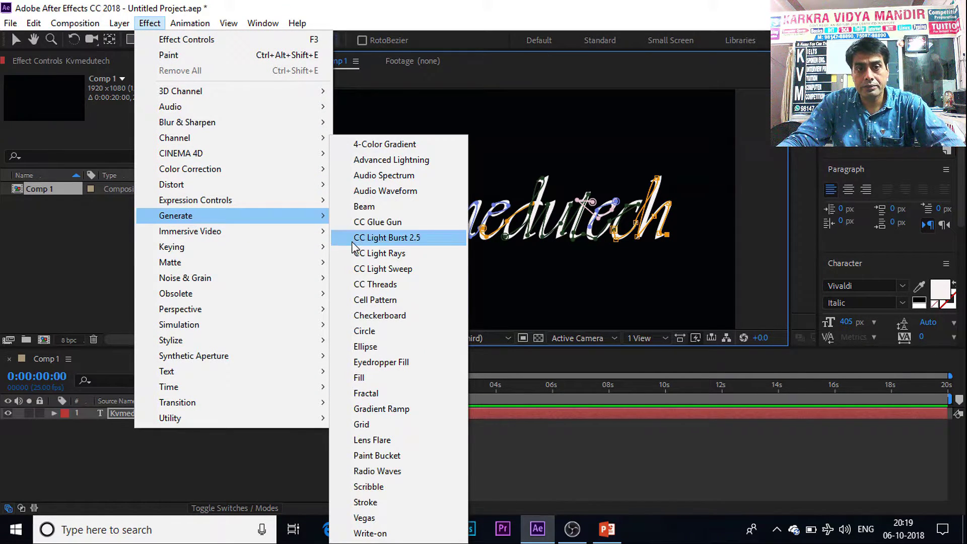
{"action": "left_click", "coordinate": [373, 502]}
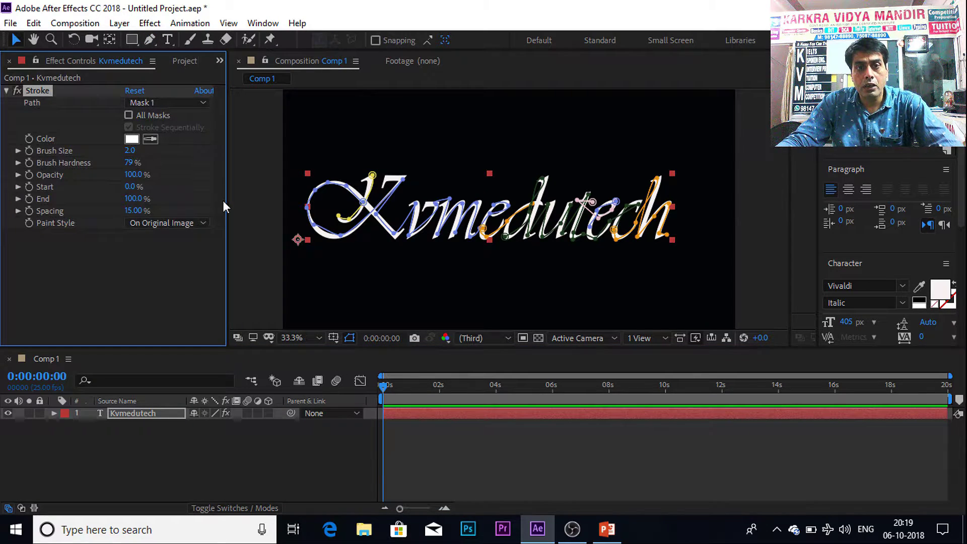
{"action": "left_click", "coordinate": [129, 115]}
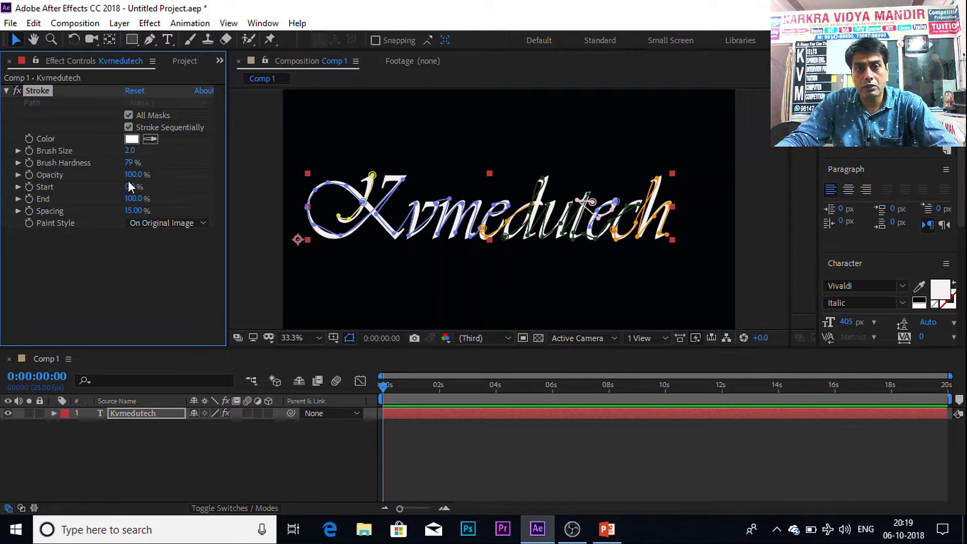
{"action": "left_click", "coordinate": [161, 225]}
{"action": "left_click", "coordinate": [173, 275]}
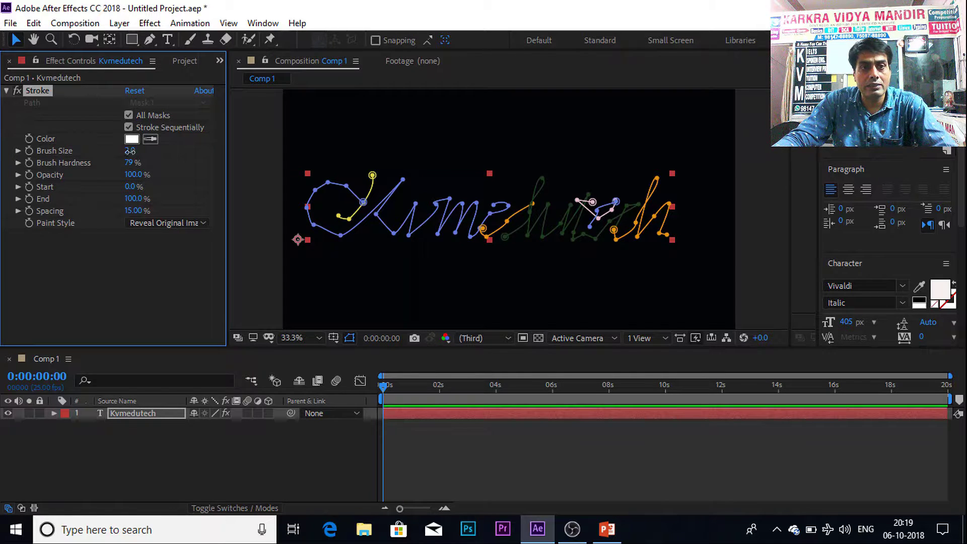
Scrub the Stroke Brush Size up to 29.8.
{"action": "left_click_drag", "start_coordinate": [153, 155], "coordinate": [221, 153]}
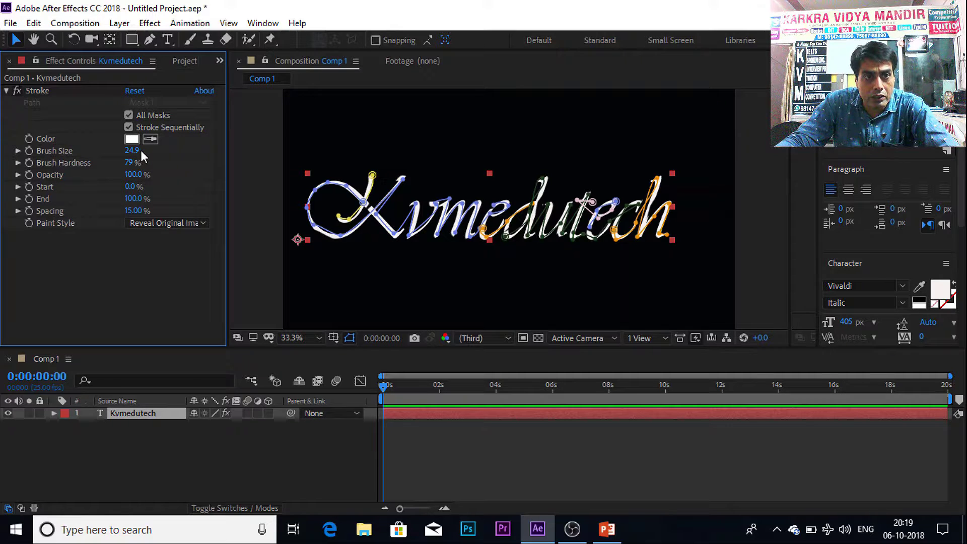
{"action": "left_click_drag", "start_coordinate": [141, 150], "coordinate": [159, 151]}
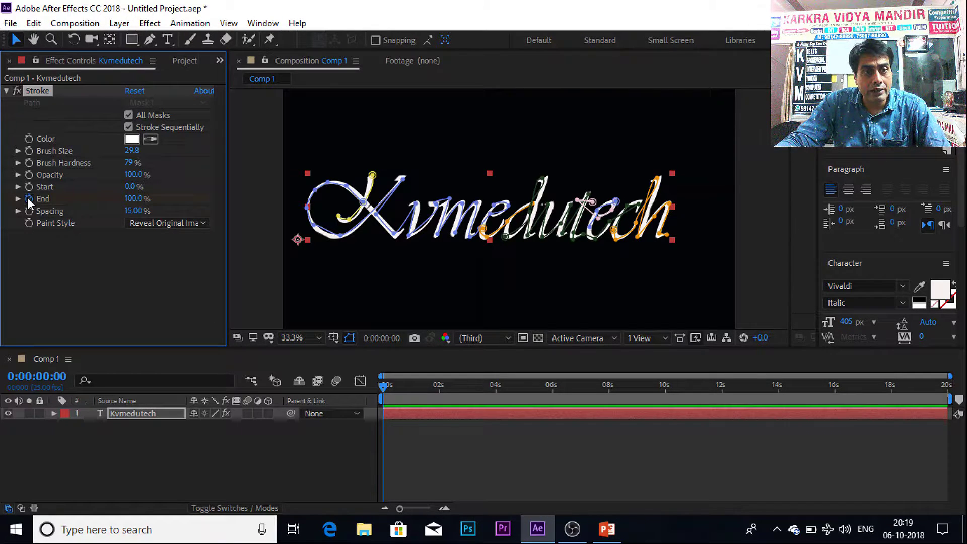
Keyframe Stroke End at 0% at 0:00 and 100% at 10 seconds.
{"action": "left_click", "coordinate": [133, 199]}
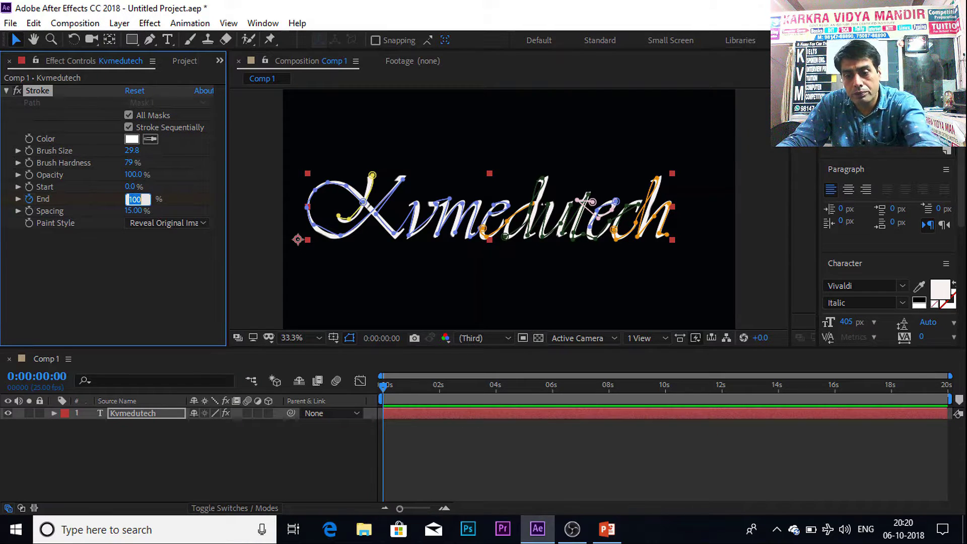
{"action": "type", "text": "0"}
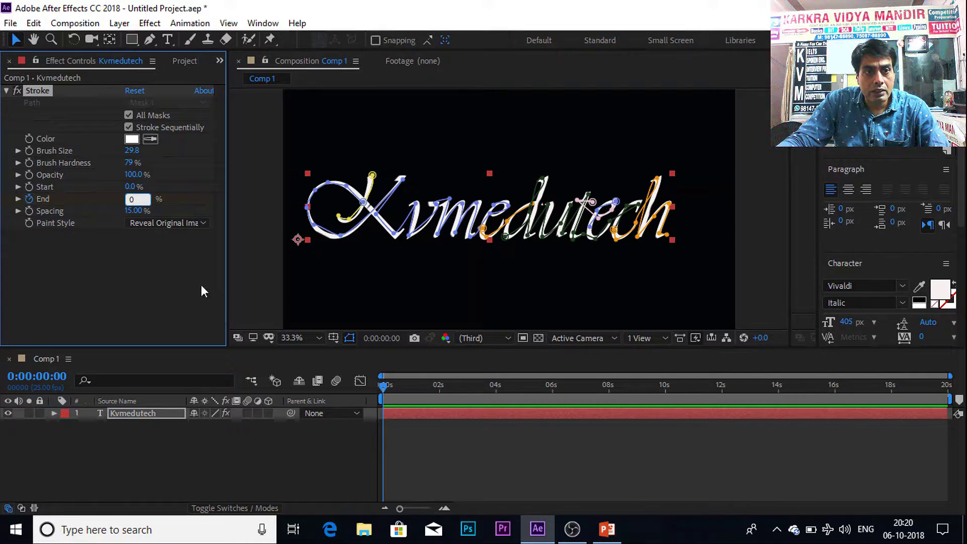
{"action": "key", "text": "Return"}
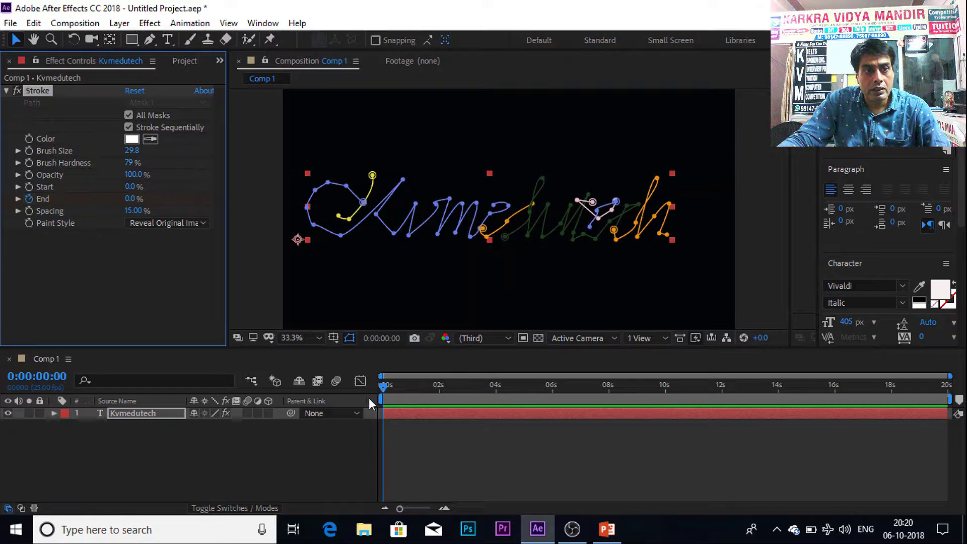
{"action": "left_click_drag", "start_coordinate": [384, 389], "coordinate": [666, 403]}
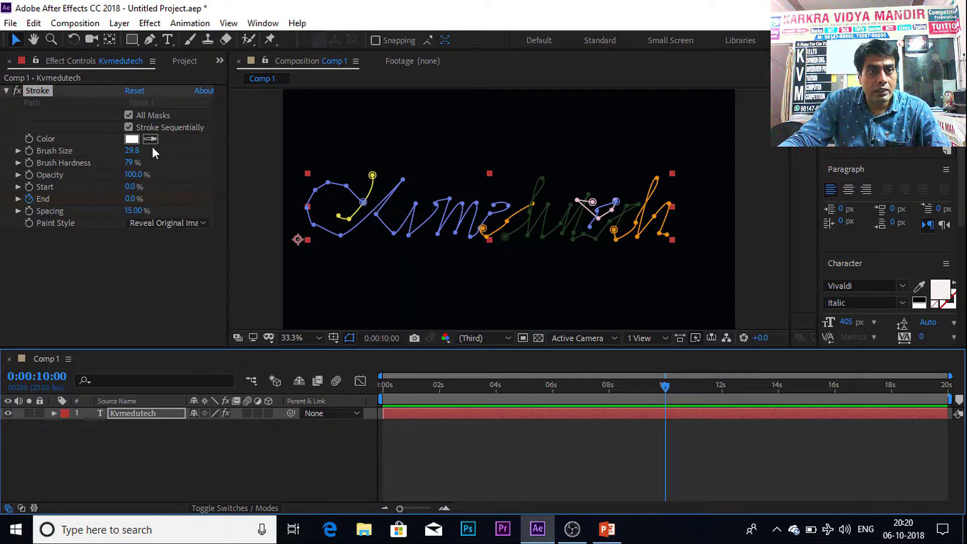
{"action": "left_click", "coordinate": [132, 199]}
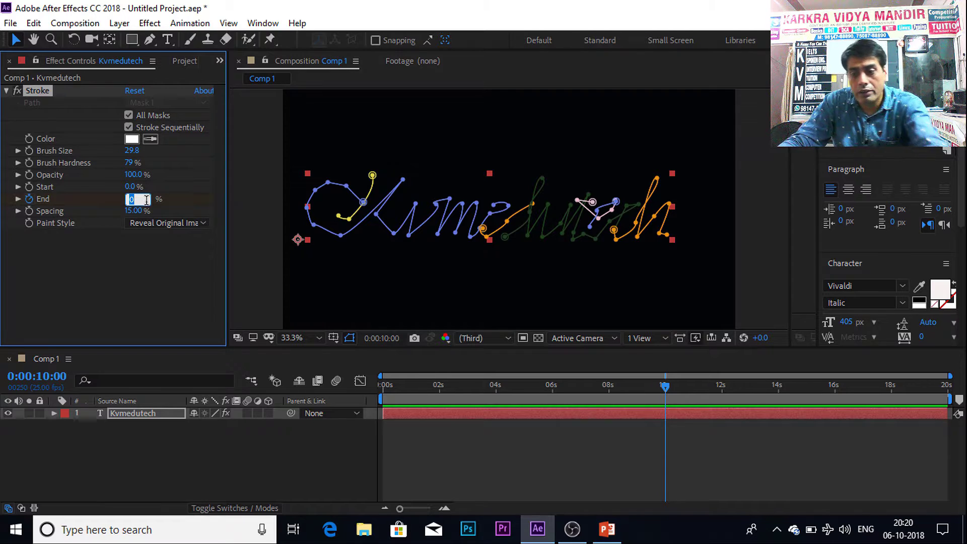
{"action": "type", "text": "100"}
{"action": "key", "text": "Return"}
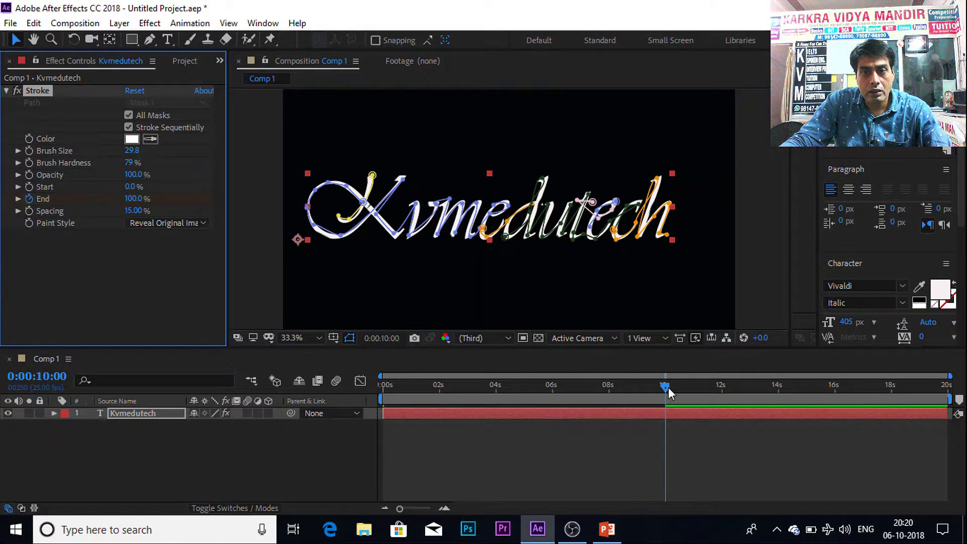
{"action": "left_click_drag", "start_coordinate": [666, 388], "coordinate": [381, 388]}
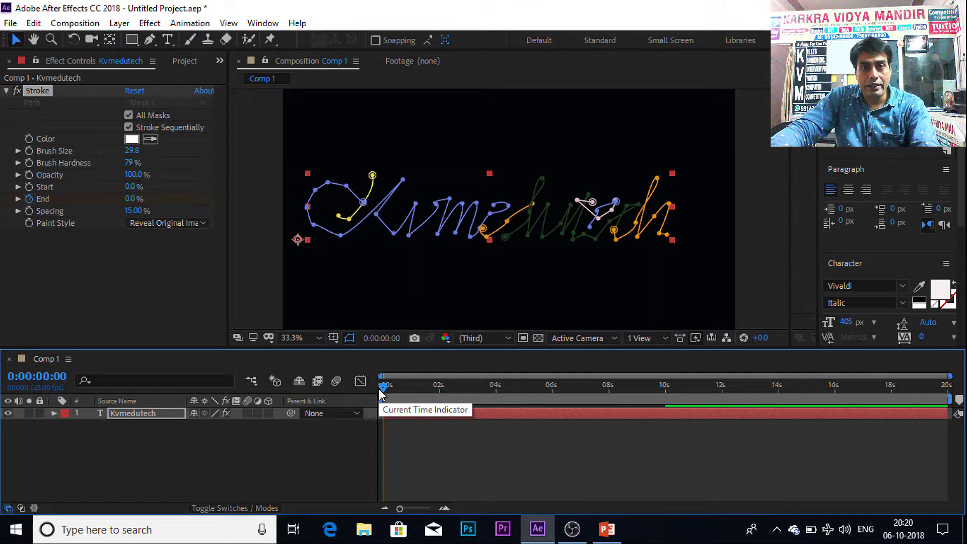
Preview the Kvmedutech write-on, then keyframe the Stroke Spacing at 42% instead of 15%.
{"action": "key", "text": "space"}
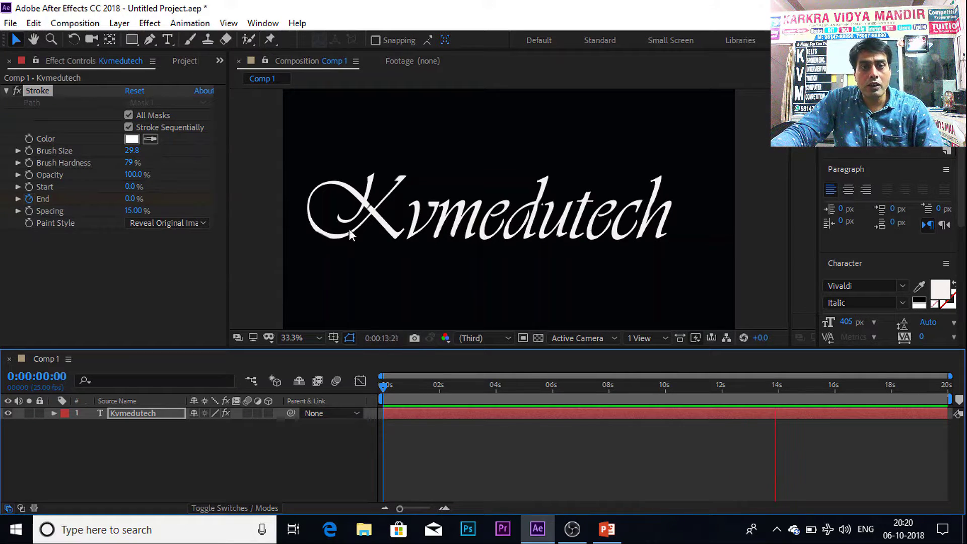
{"action": "left_click", "coordinate": [29, 210]}
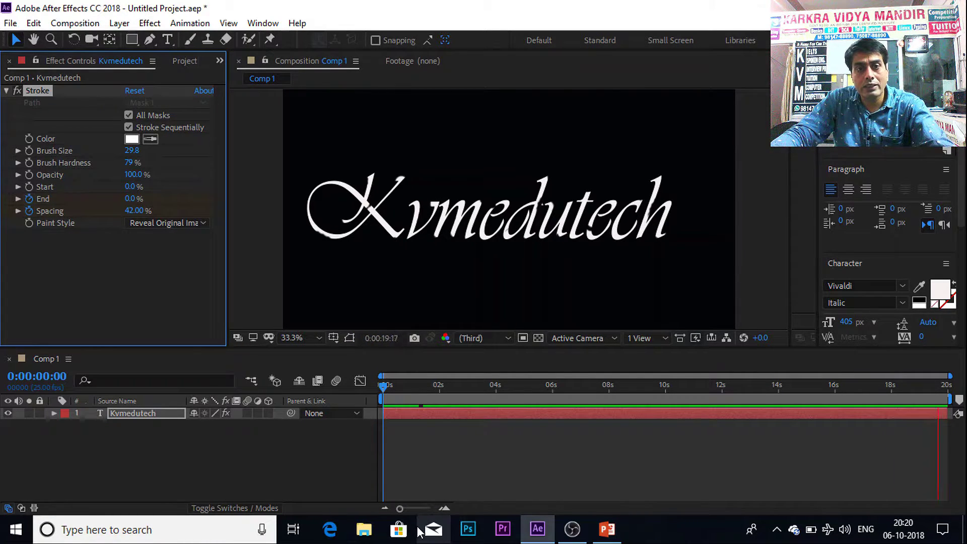
{"action": "key", "text": "space"}
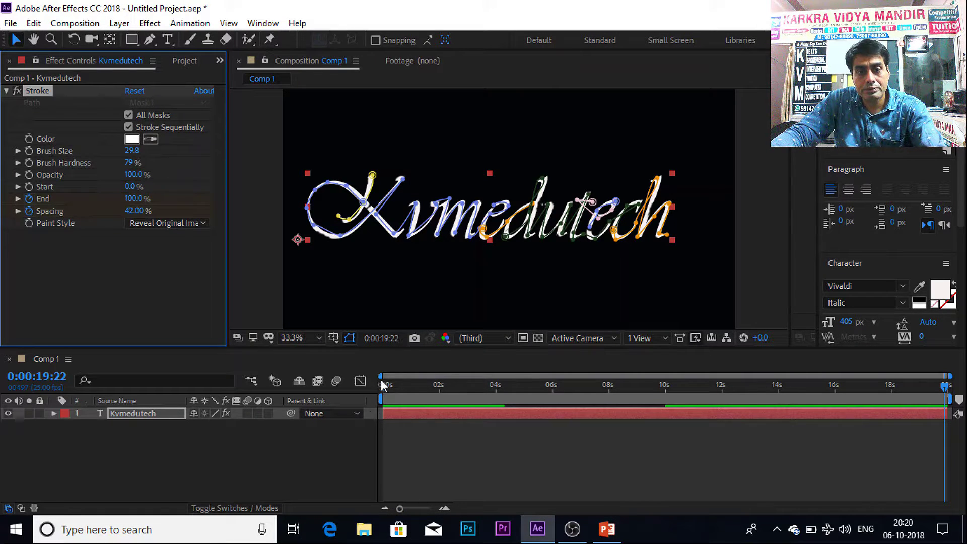
{"action": "key", "text": "space"}
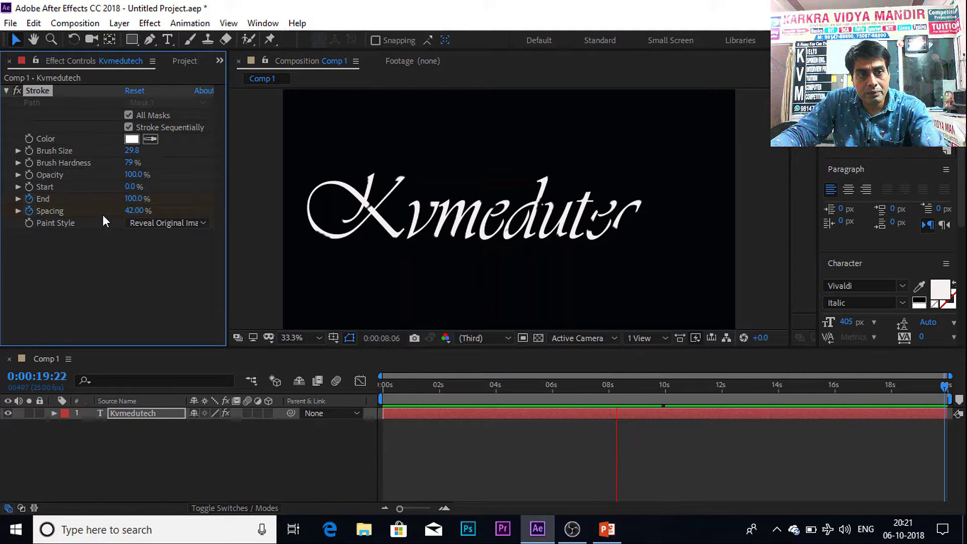
{"action": "left_click_drag", "start_coordinate": [129, 214], "coordinate": [162, 207]}
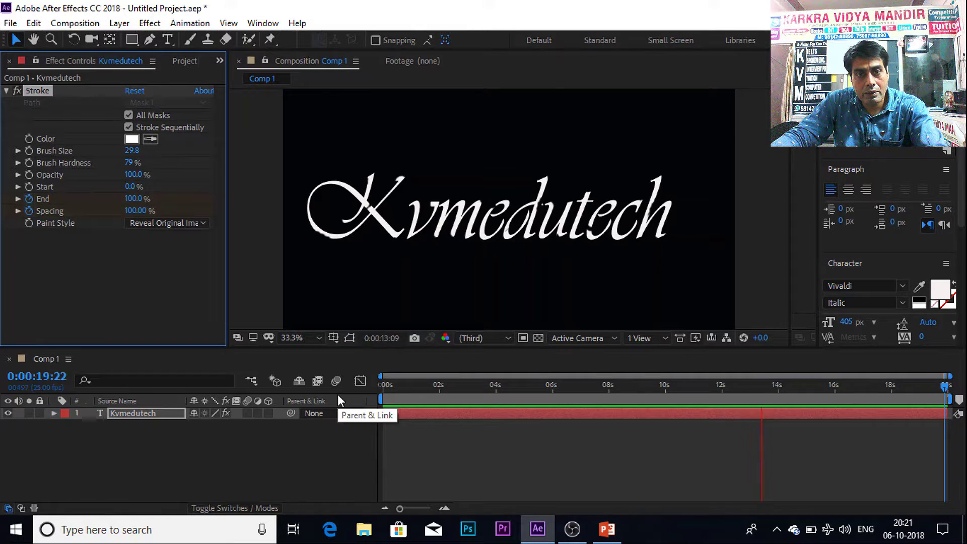
{"action": "key", "text": "space"}
{"action": "key", "text": "ctrl+z"}
{"action": "key", "text": "space"}
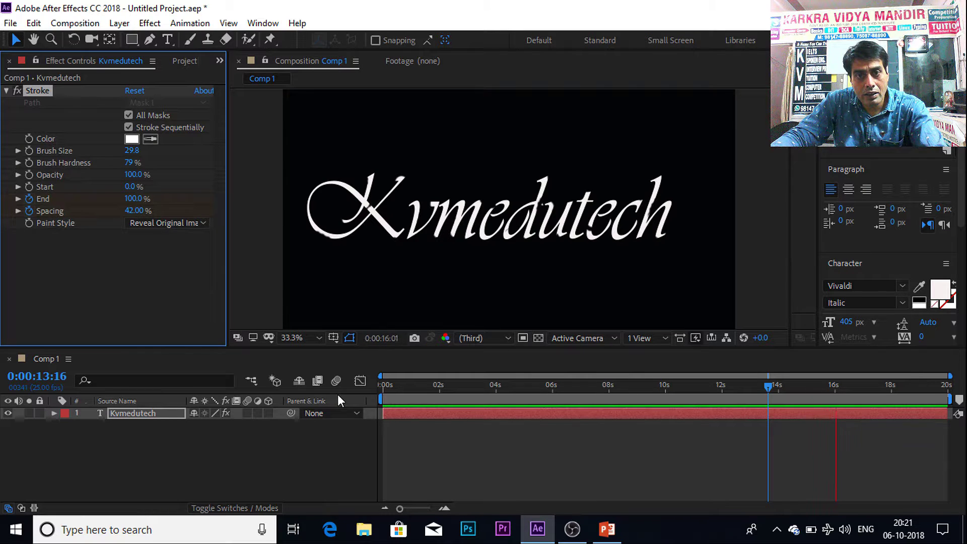
{"action": "key", "text": "space"}
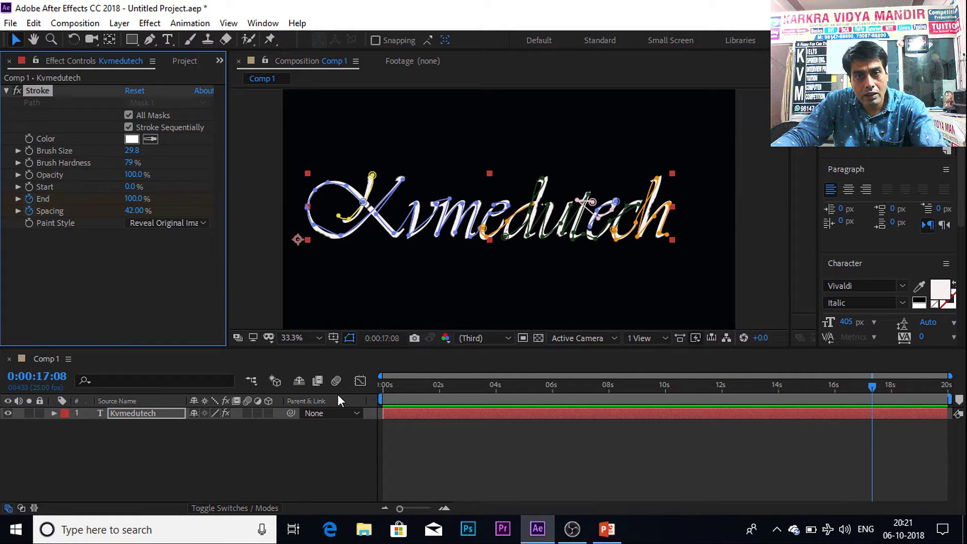
{"action": "key", "text": "space"}
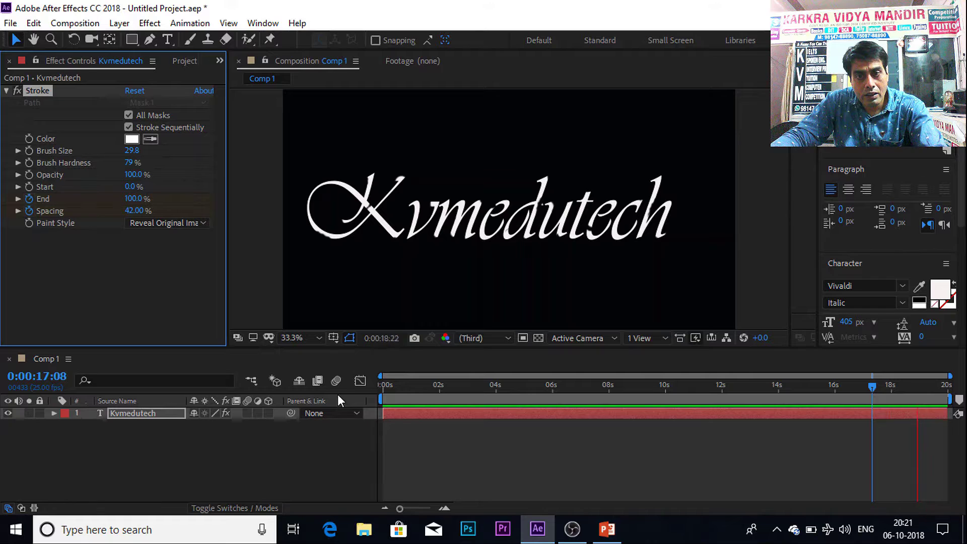
{"action": "key", "text": "space"}
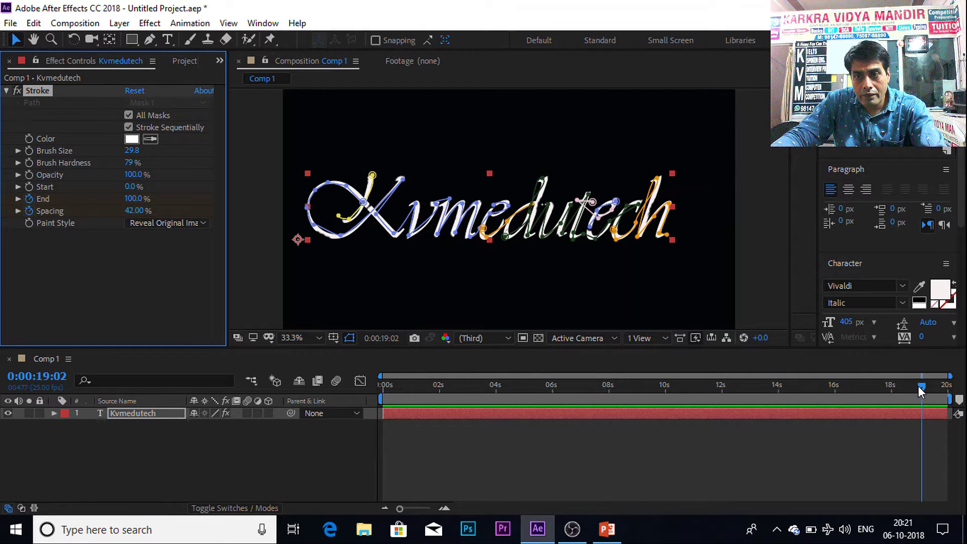
{"action": "left_click_drag", "start_coordinate": [917, 386], "coordinate": [376, 388]}
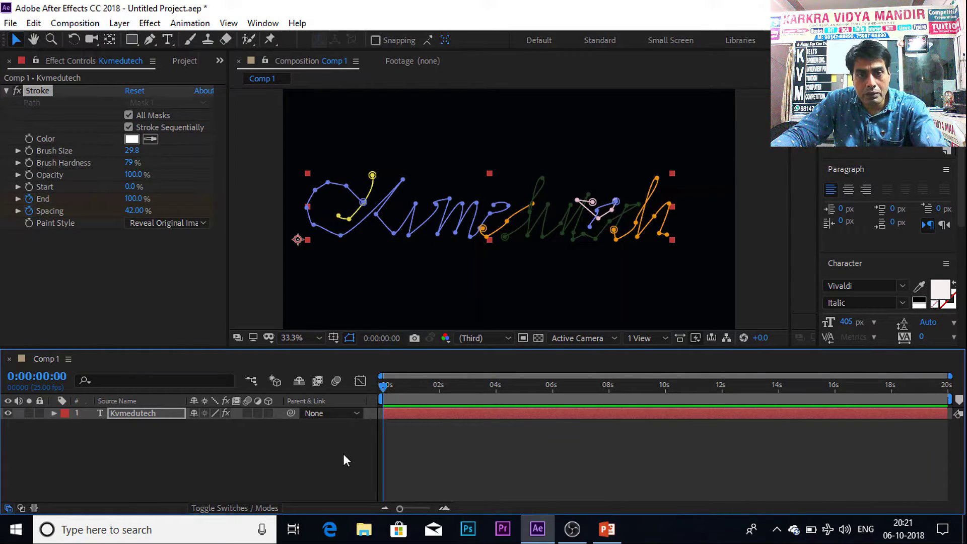
Replay the preview and raise the Stroke Brush Size from 29.8 to 52.3 to cover the letters.
{"action": "key", "text": "space"}
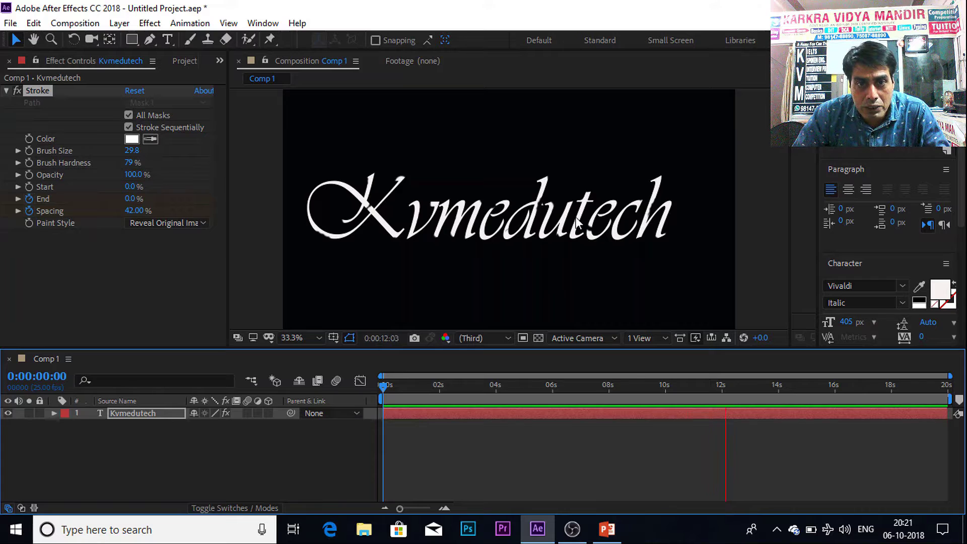
{"action": "left_click", "coordinate": [29, 210]}
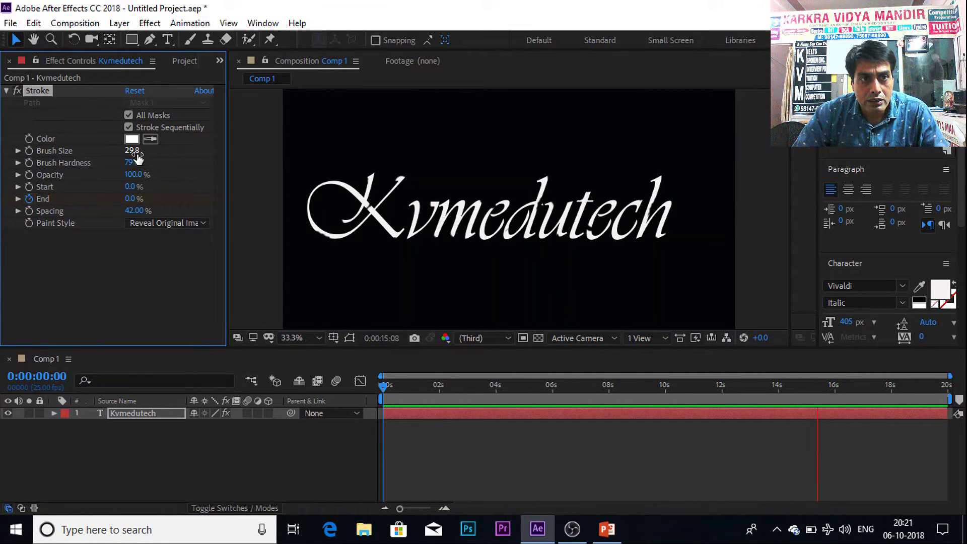
{"action": "left_click_drag", "start_coordinate": [137, 153], "coordinate": [256, 154]}
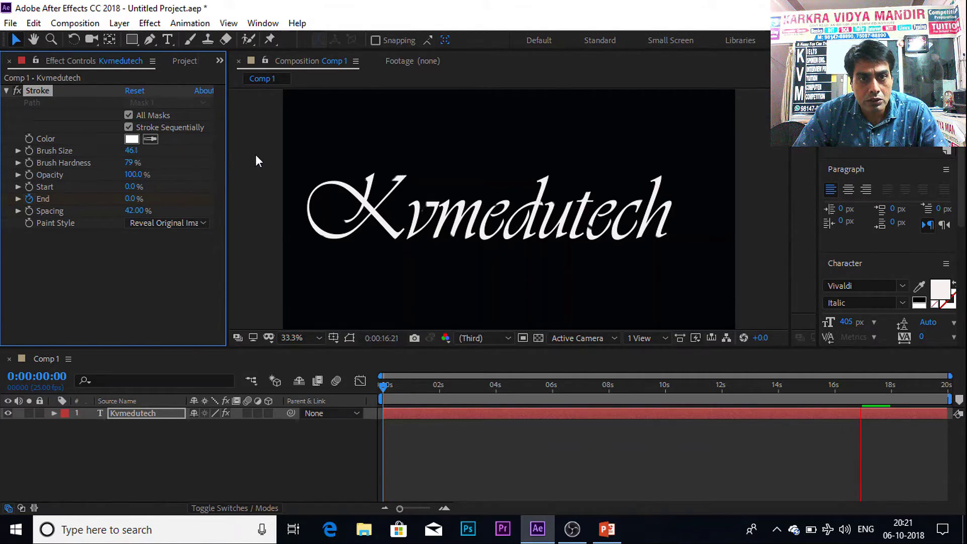